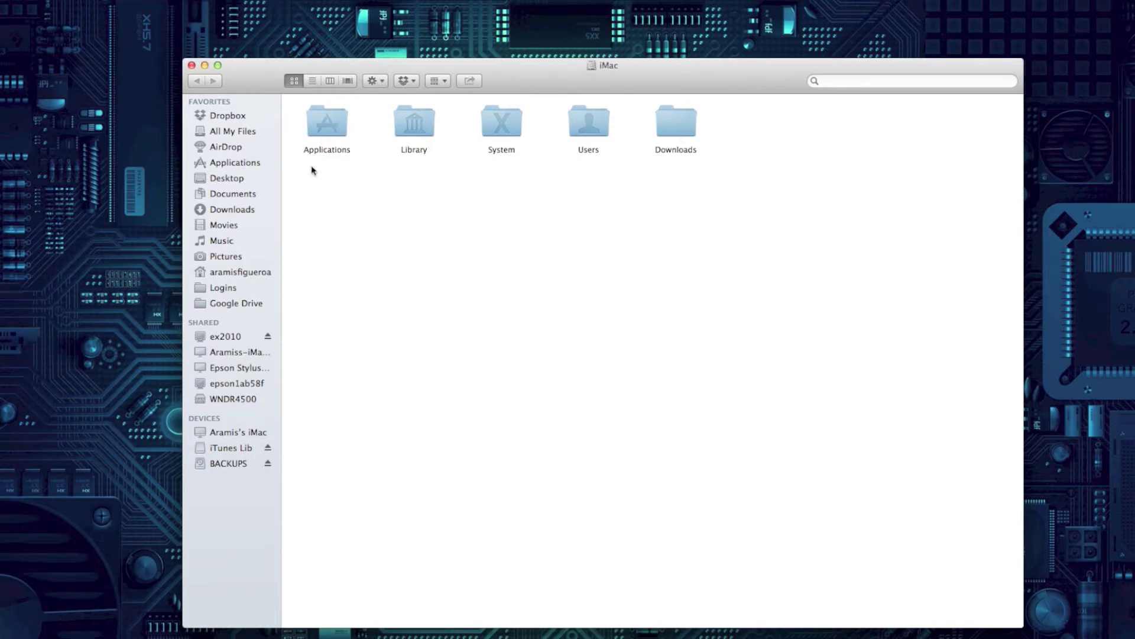
From Applications, show the Mail app's package contents and open Contents, then Resources
{"action": "double_click", "coordinate": [322, 131]}
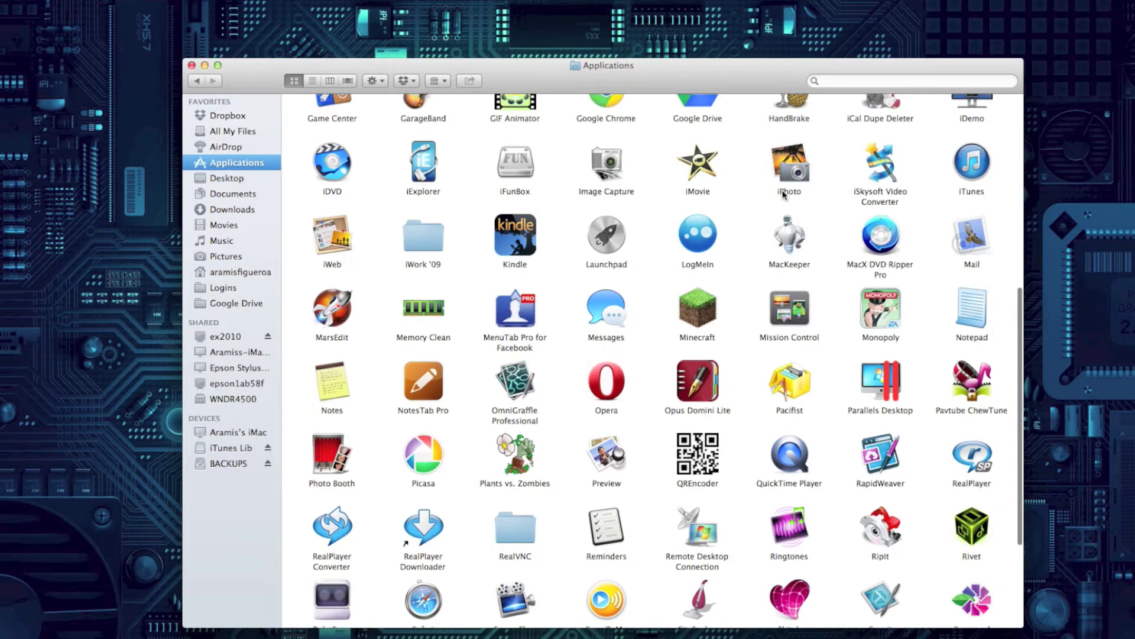
{"action": "left_click", "coordinate": [976, 238]}
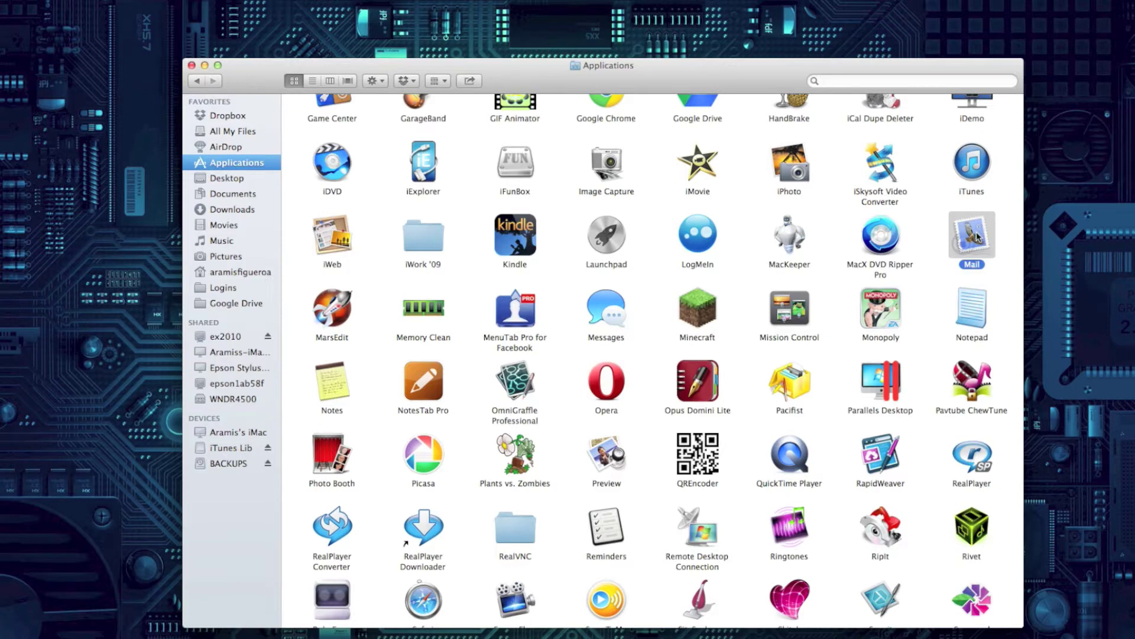
{"action": "right_click", "coordinate": [976, 237]}
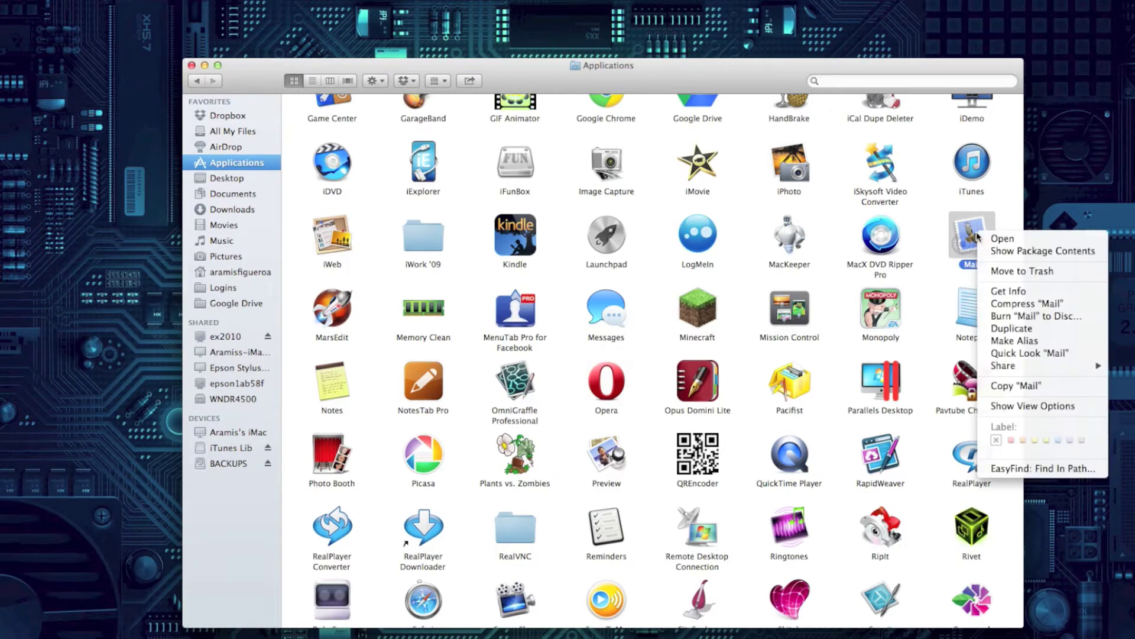
{"action": "left_click", "coordinate": [1003, 252]}
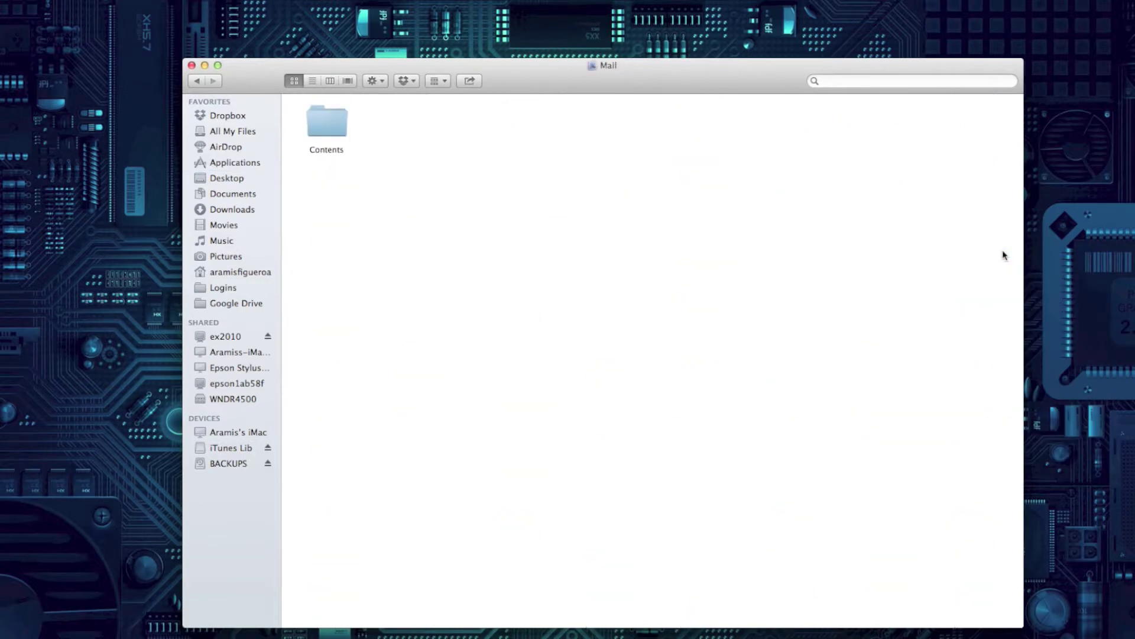
{"action": "double_click", "coordinate": [327, 127]}
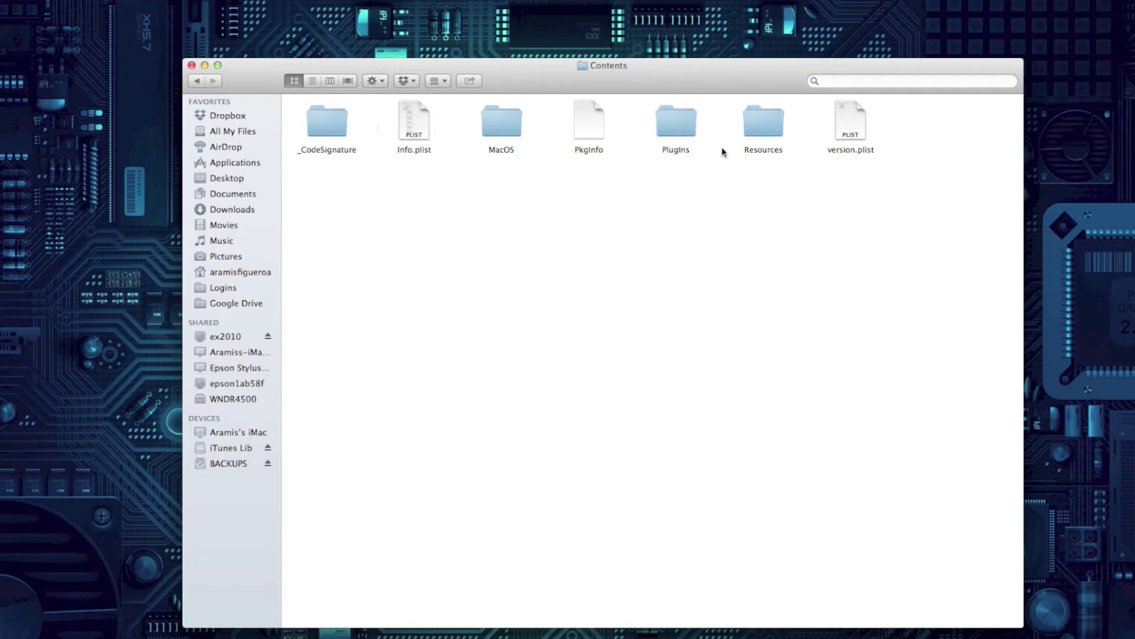
{"action": "left_click", "coordinate": [772, 122]}
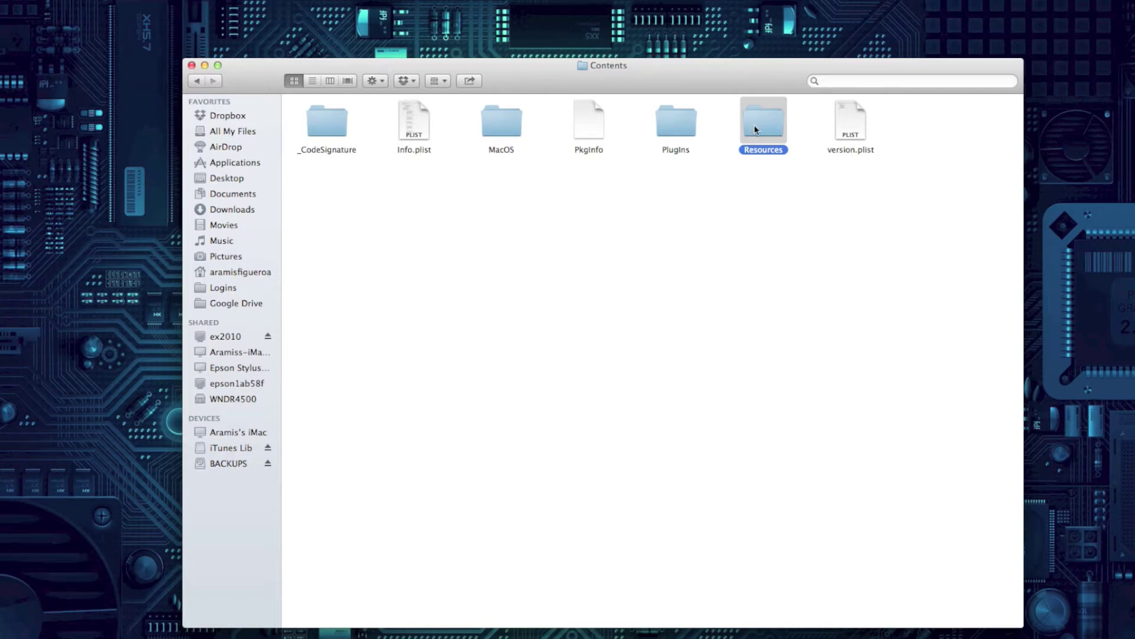
{"action": "double_click", "coordinate": [754, 130]}
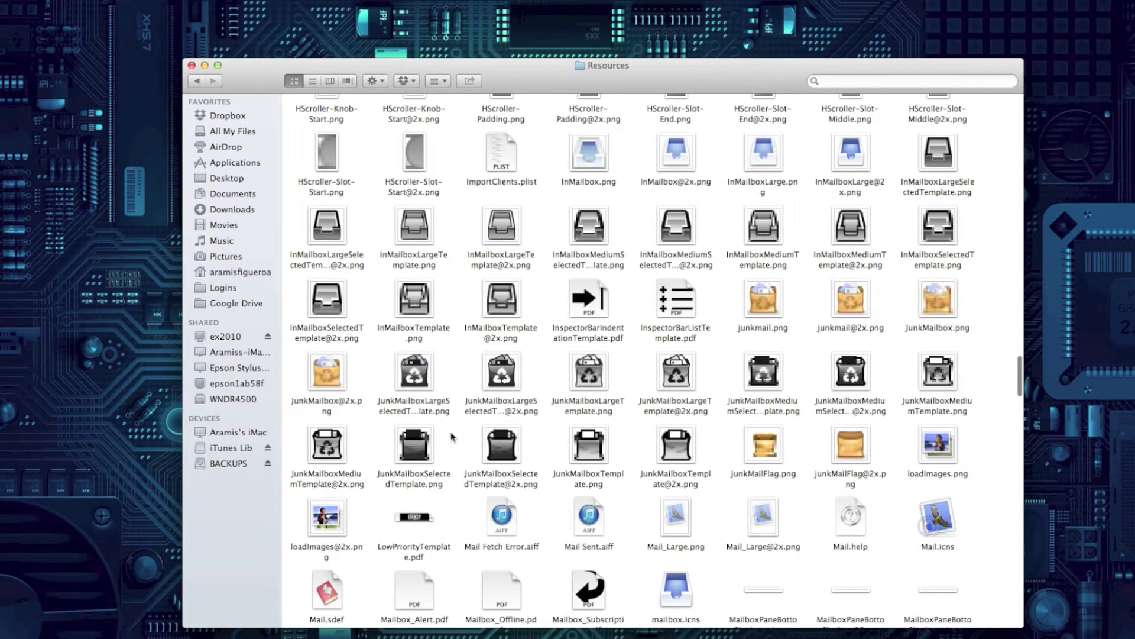
Play the Mail Sent.aiff sound to hear it, then hide the Finder window
{"action": "left_click", "coordinate": [592, 548]}
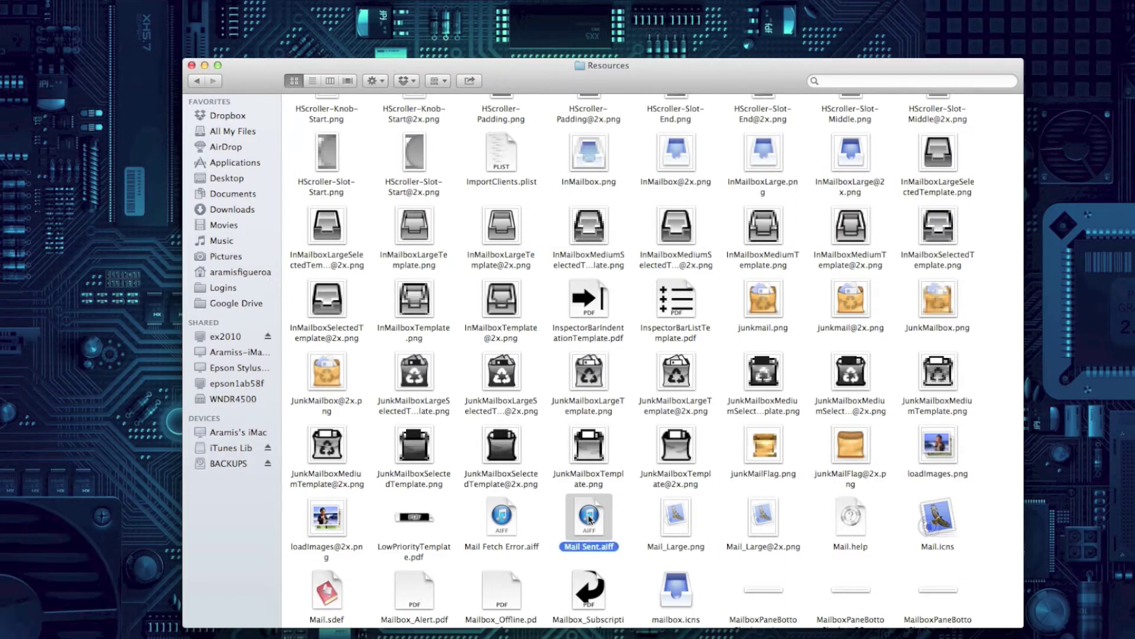
{"action": "double_click", "coordinate": [589, 520]}
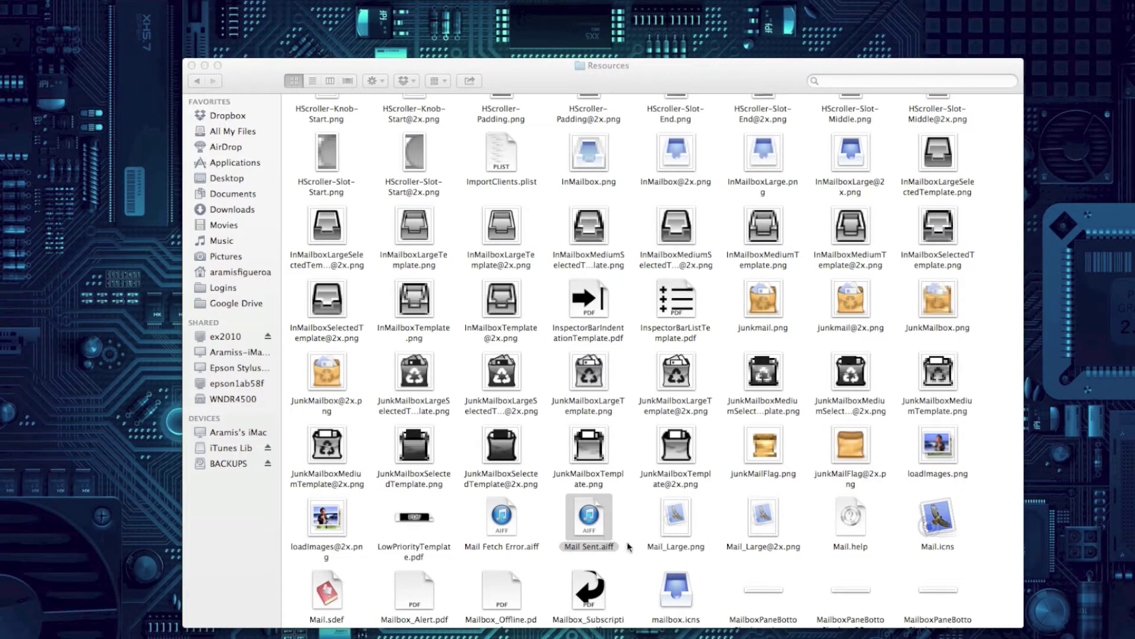
{"action": "left_click", "coordinate": [607, 546]}
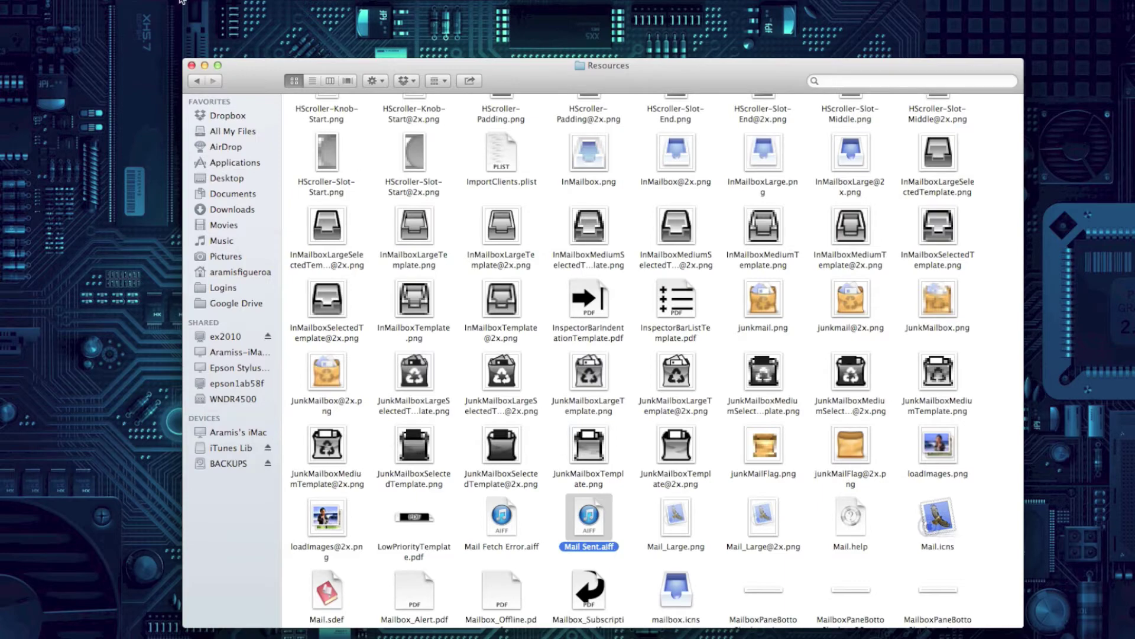
{"action": "left_click", "coordinate": [205, 65]}
Rename Mail Sent.aiff to Mail Sent_old.aiff, authorizing with the account password
{"action": "left_click", "coordinate": [608, 551]}
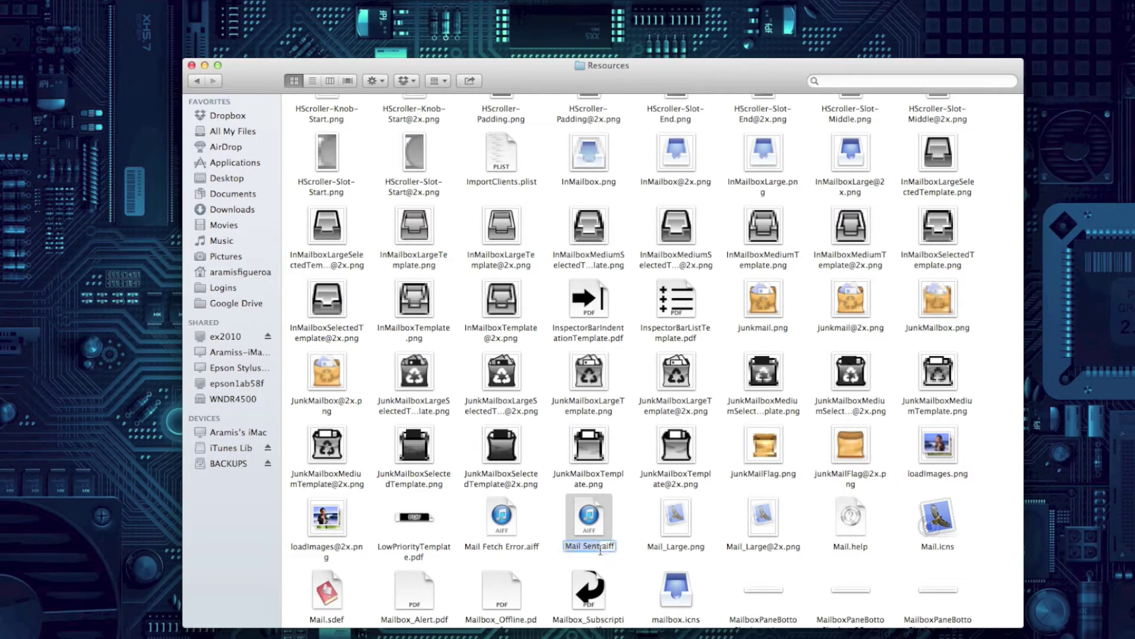
{"action": "left_click", "coordinate": [599, 546]}
{"action": "type", "text": "_old"}
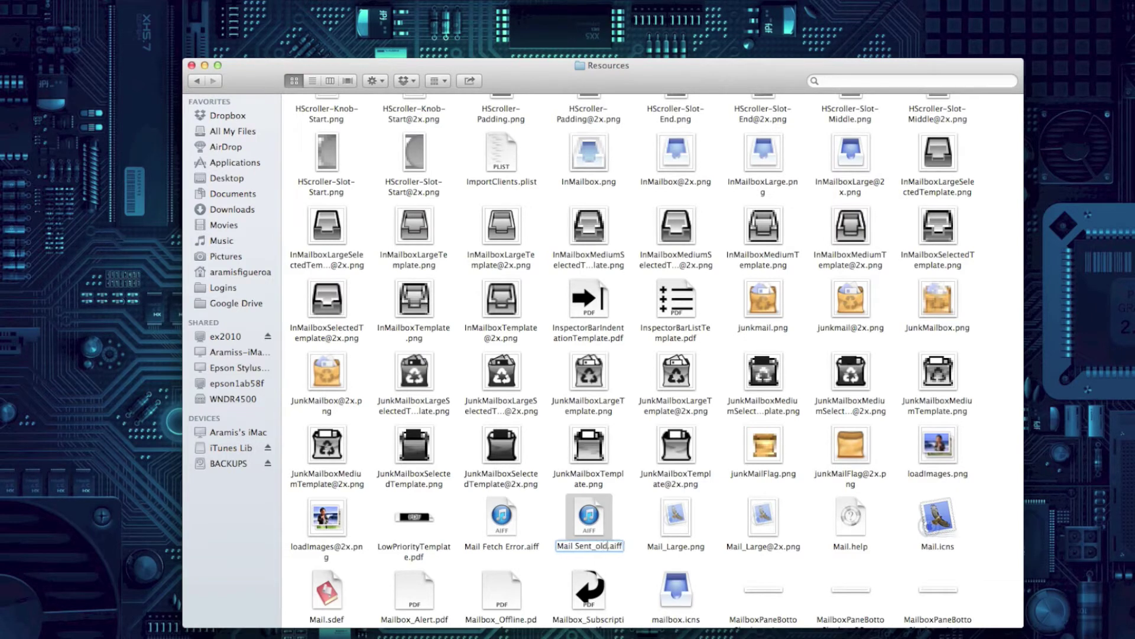
{"action": "key", "text": "Return"}
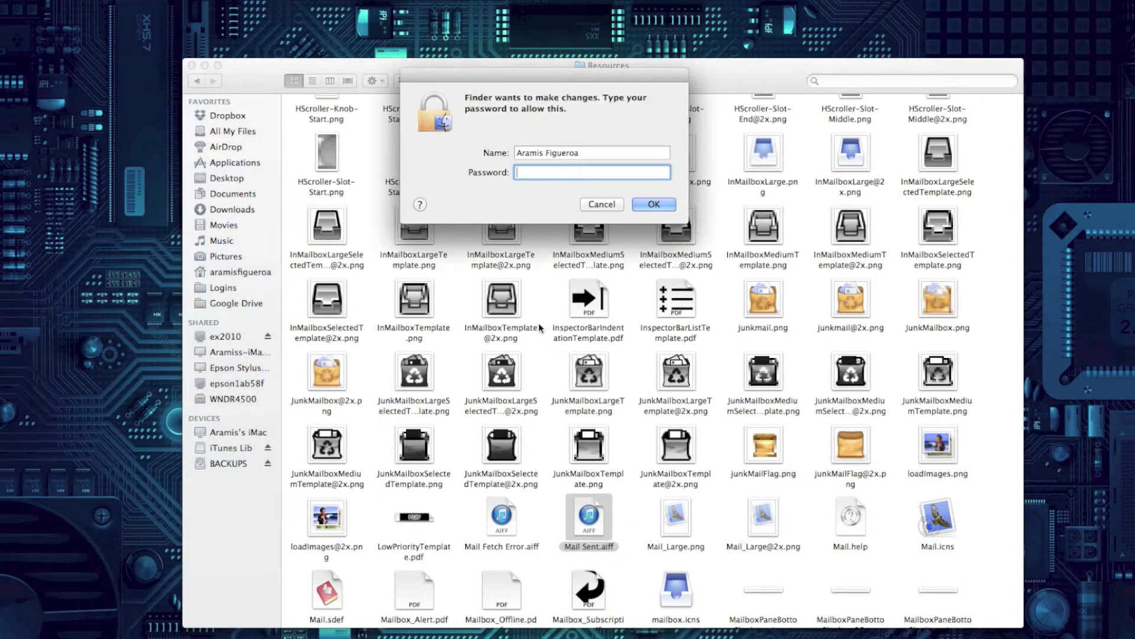
{"action": "left_click", "coordinate": [644, 207]}
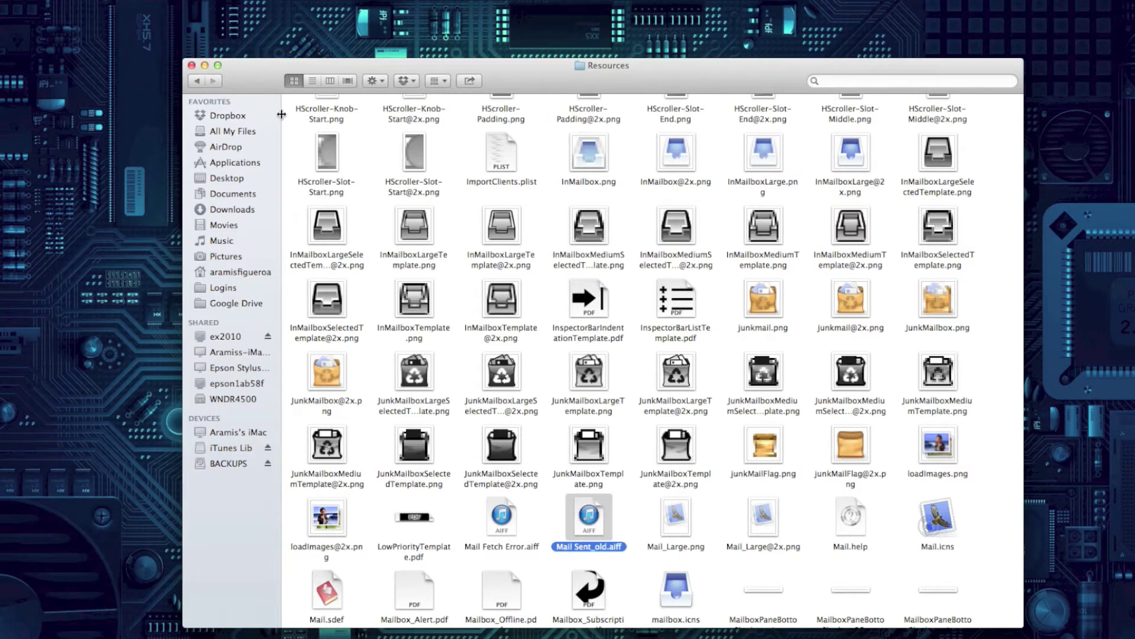
Select and copy the text 'Mail Sent' from the file name
{"action": "left_click", "coordinate": [581, 548]}
{"action": "left_click", "coordinate": [588, 547]}
{"action": "left_click_drag", "start_coordinate": [593, 547], "coordinate": [557, 547]}
{"action": "right_click", "coordinate": [565, 547]}
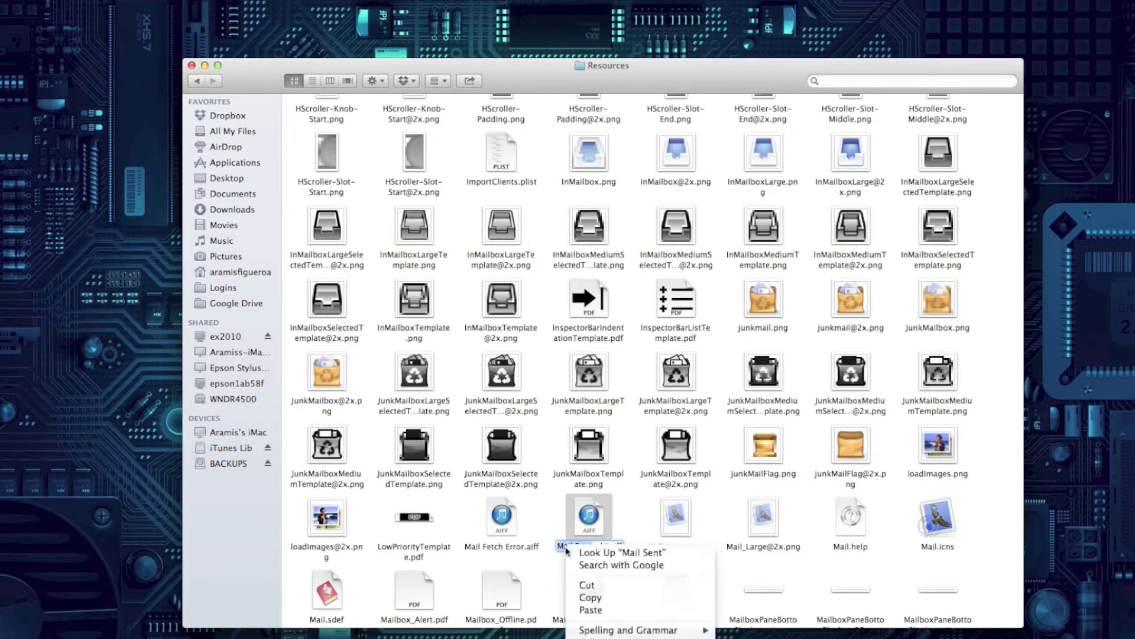
{"action": "left_click", "coordinate": [588, 598]}
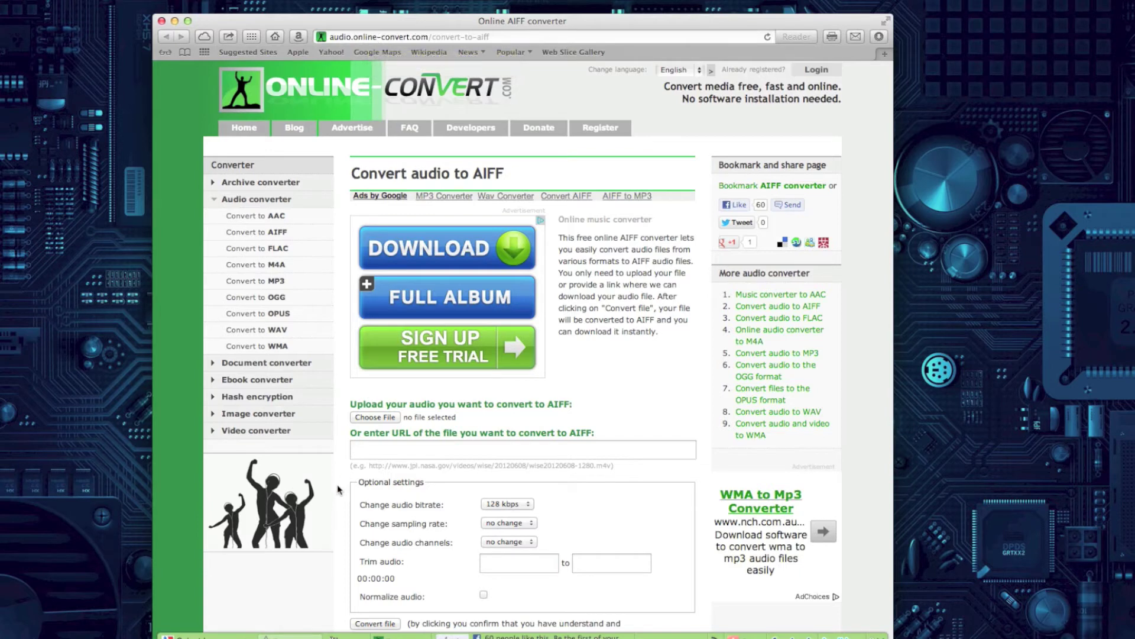
Upload Typewriters.mp3 from the Desktop to the AIFF converter
{"action": "left_click", "coordinate": [367, 417]}
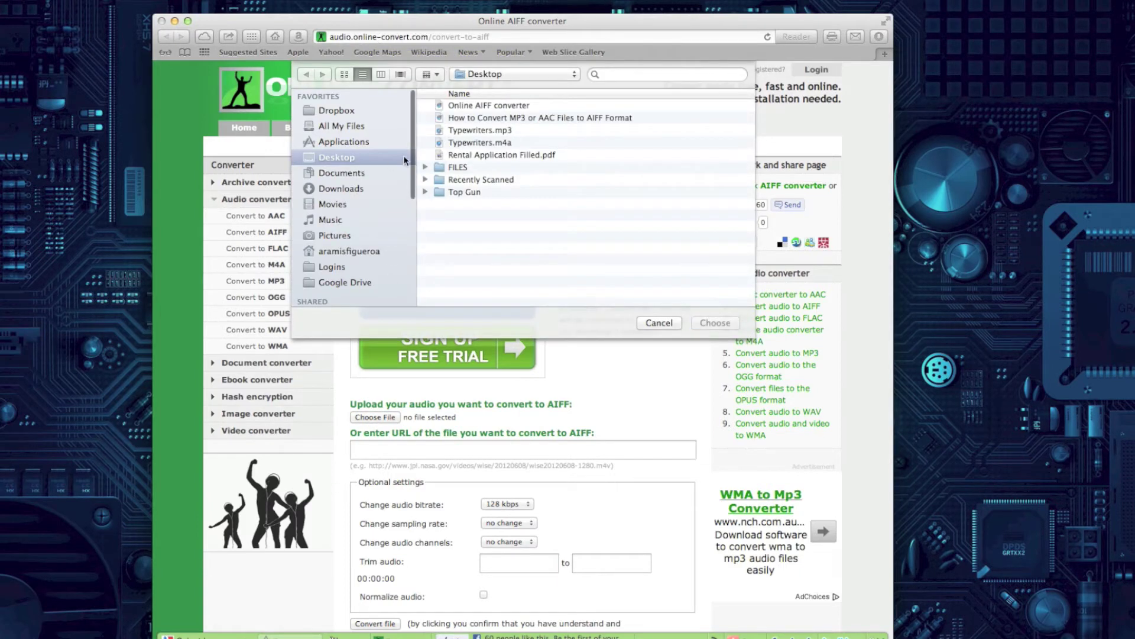
{"action": "left_click", "coordinate": [474, 131]}
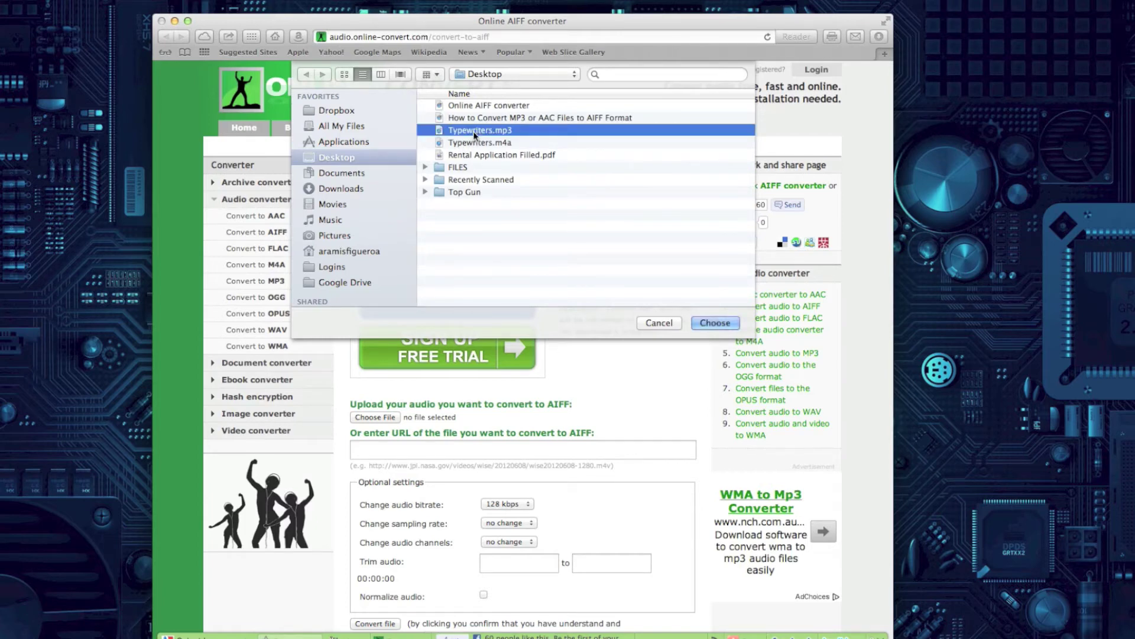
{"action": "left_click", "coordinate": [735, 327]}
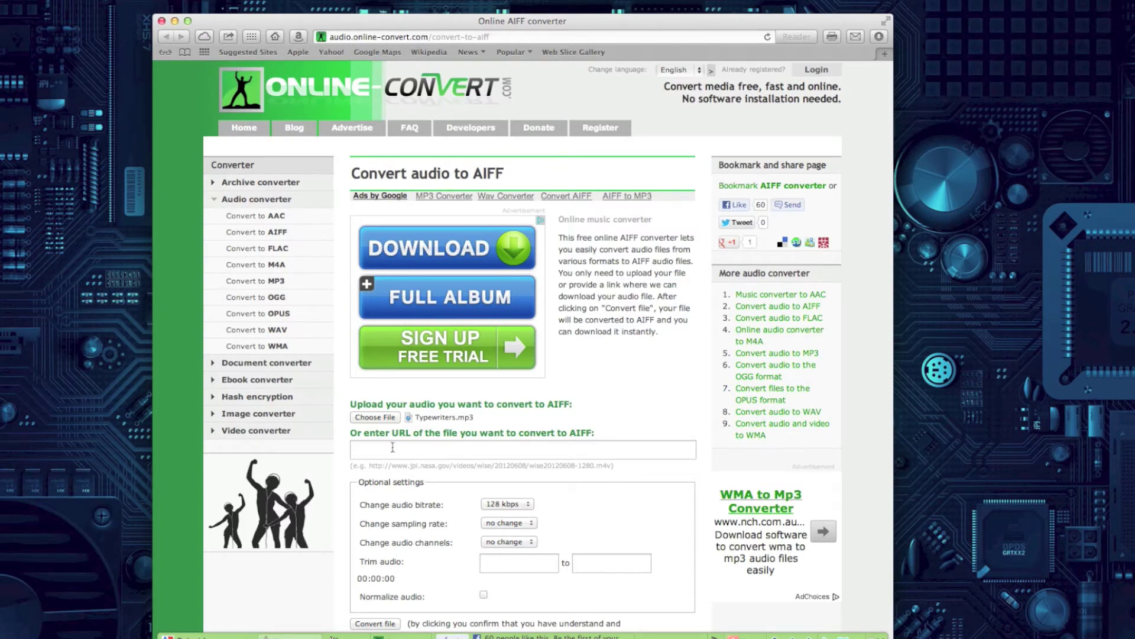
Set the audio bitrate to 160 kbps and convert the file to AIFF
{"action": "scroll", "coordinate": [454, 476], "scroll_direction": "down", "scroll_amount": 3}
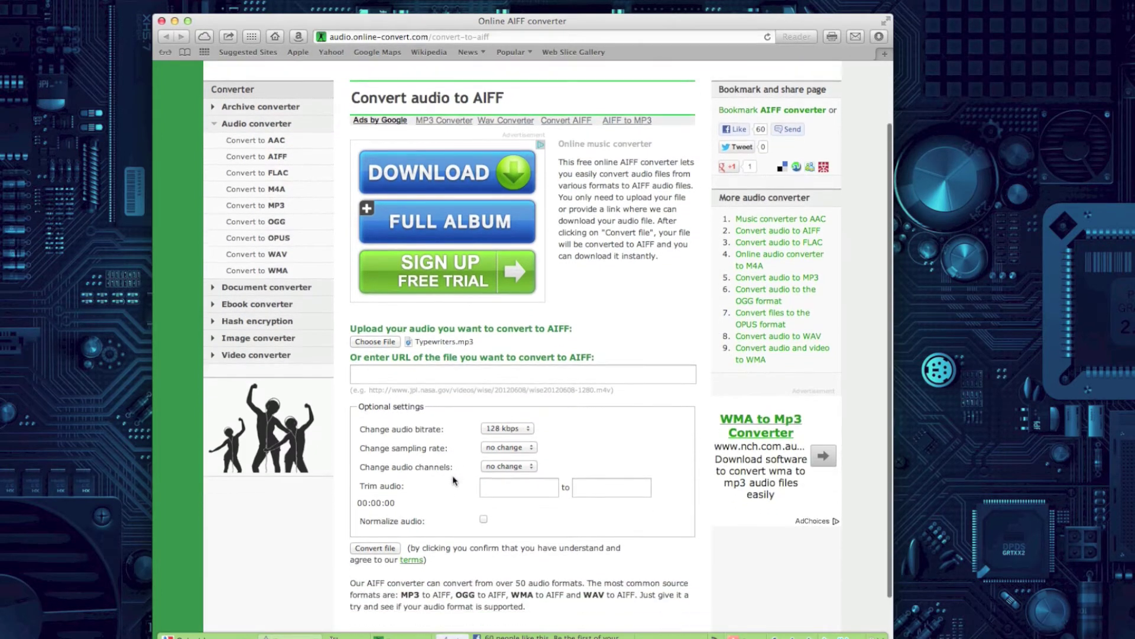
{"action": "scroll", "coordinate": [454, 480], "scroll_direction": "down", "scroll_amount": 2}
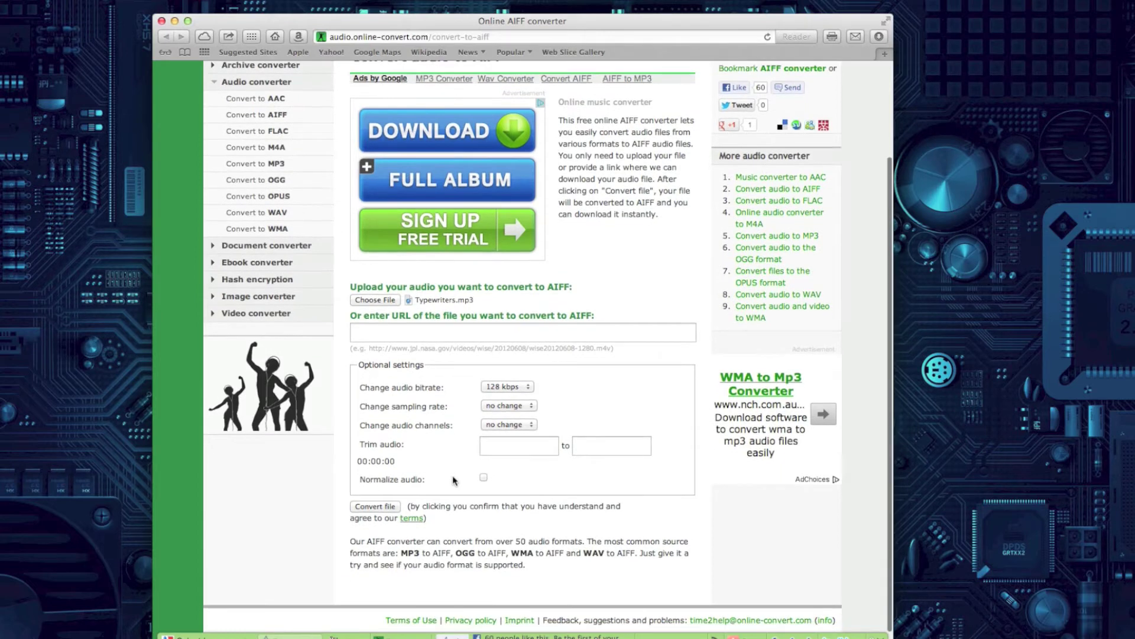
{"action": "left_click", "coordinate": [514, 388]}
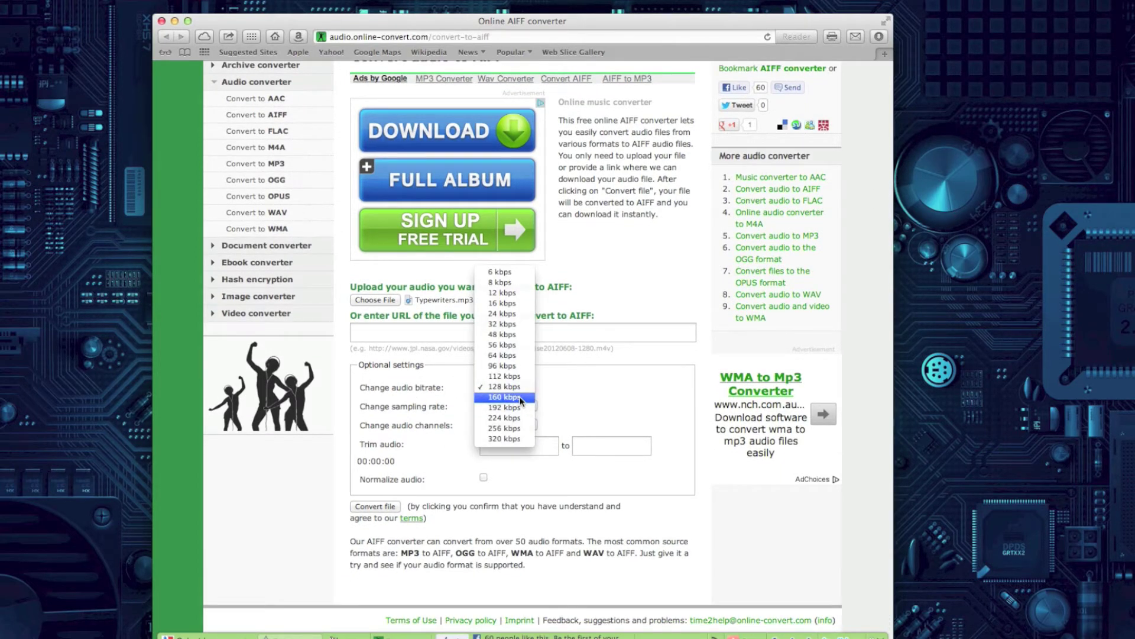
{"action": "left_click", "coordinate": [520, 398]}
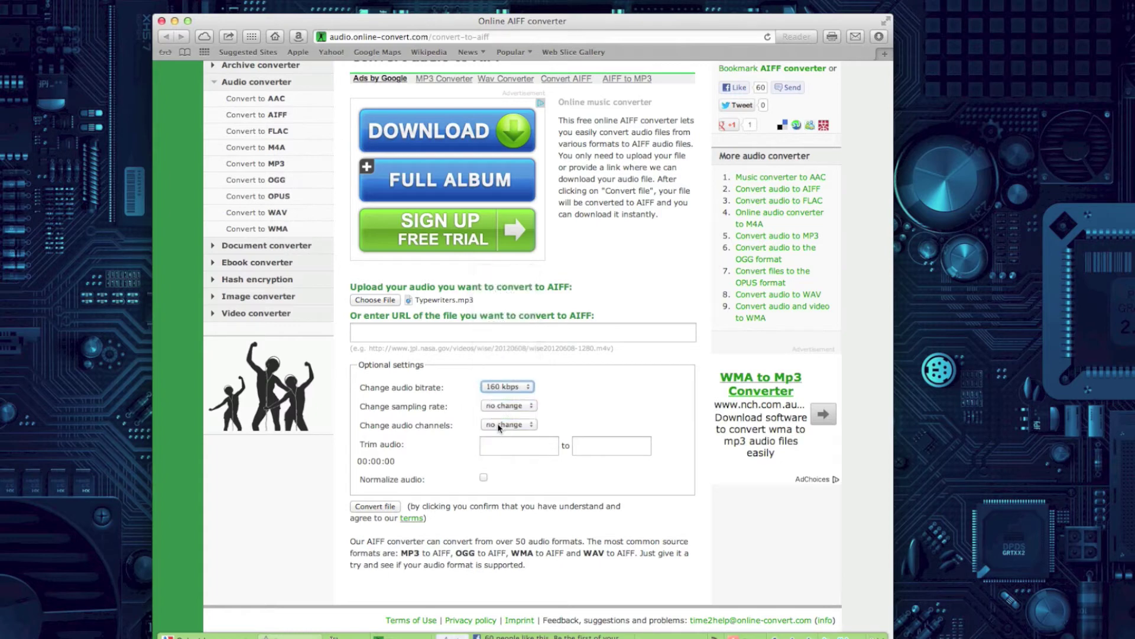
{"action": "scroll", "coordinate": [407, 468], "scroll_direction": "down", "scroll_amount": 1}
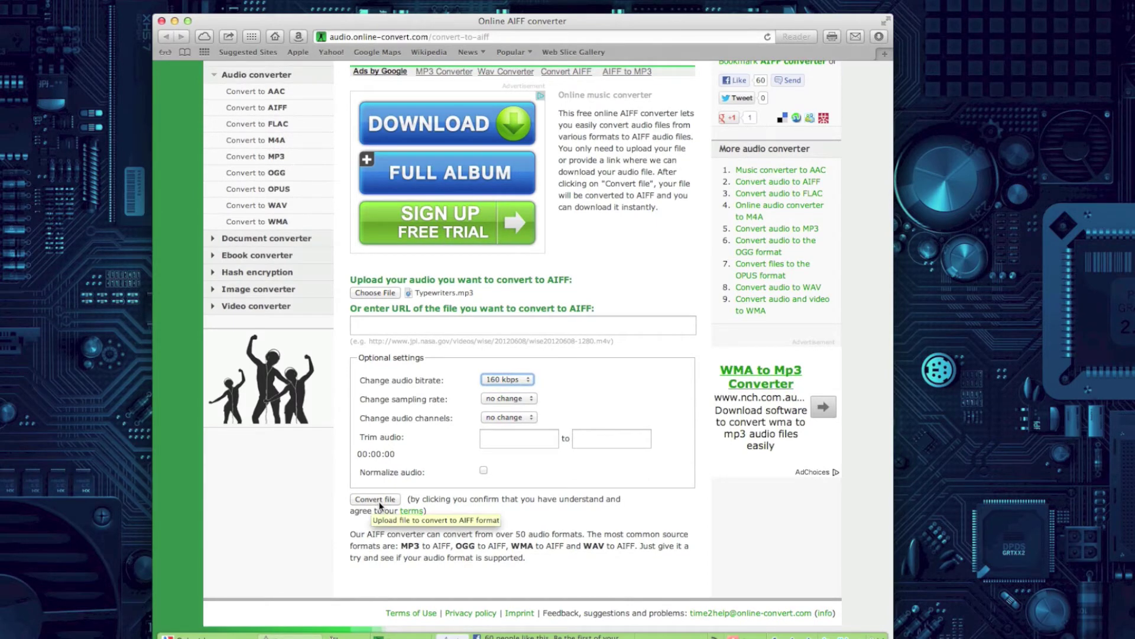
{"action": "left_click", "coordinate": [371, 503]}
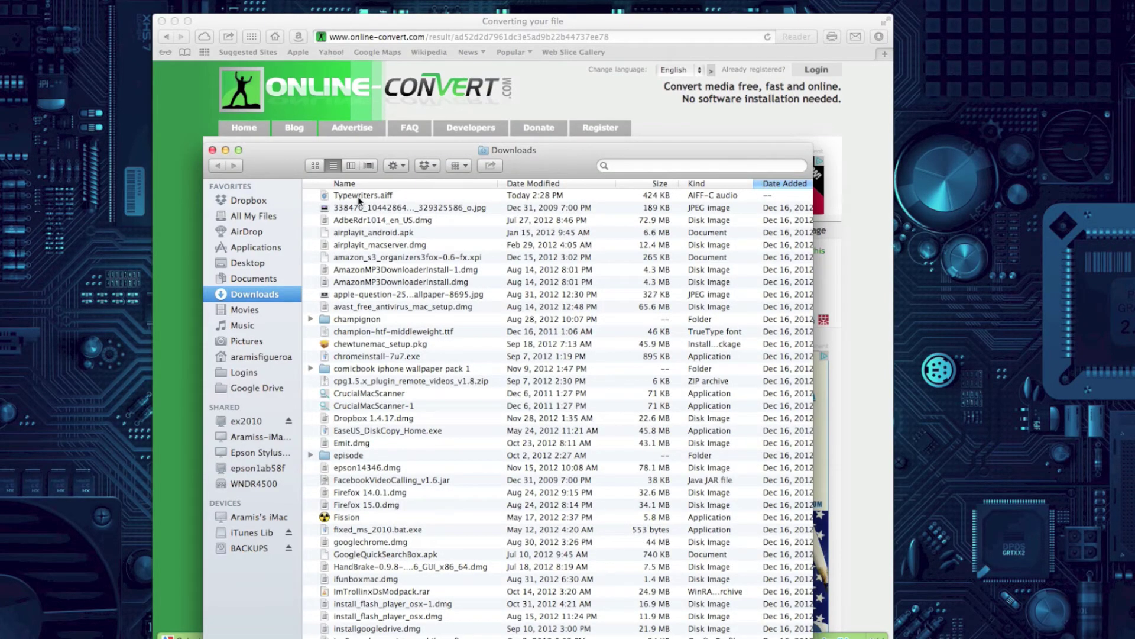
Drag Typewriters.aiff from Downloads to the desktop and close the Downloads window
{"action": "left_click", "coordinate": [358, 196]}
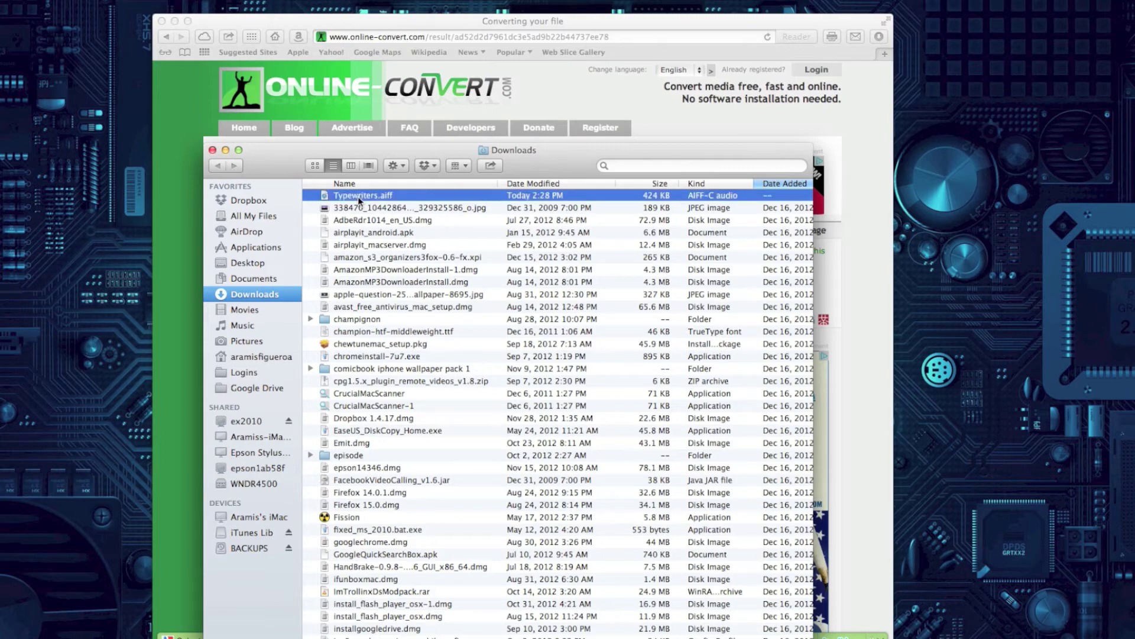
{"action": "left_click_drag", "start_coordinate": [357, 196], "coordinate": [71, 314]}
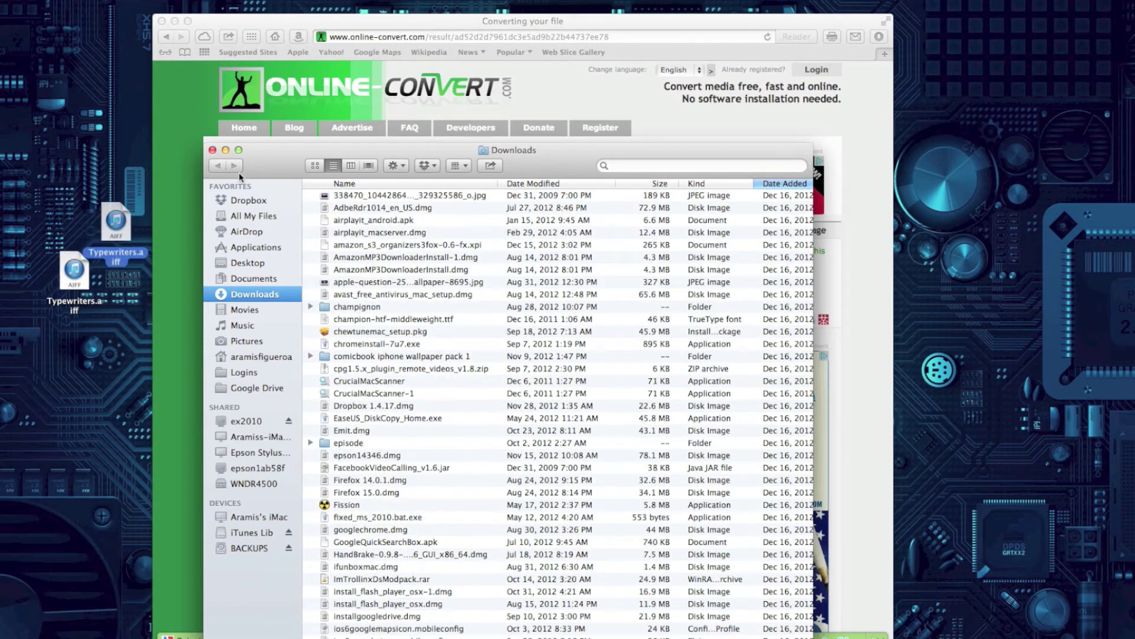
{"action": "left_click", "coordinate": [212, 150]}
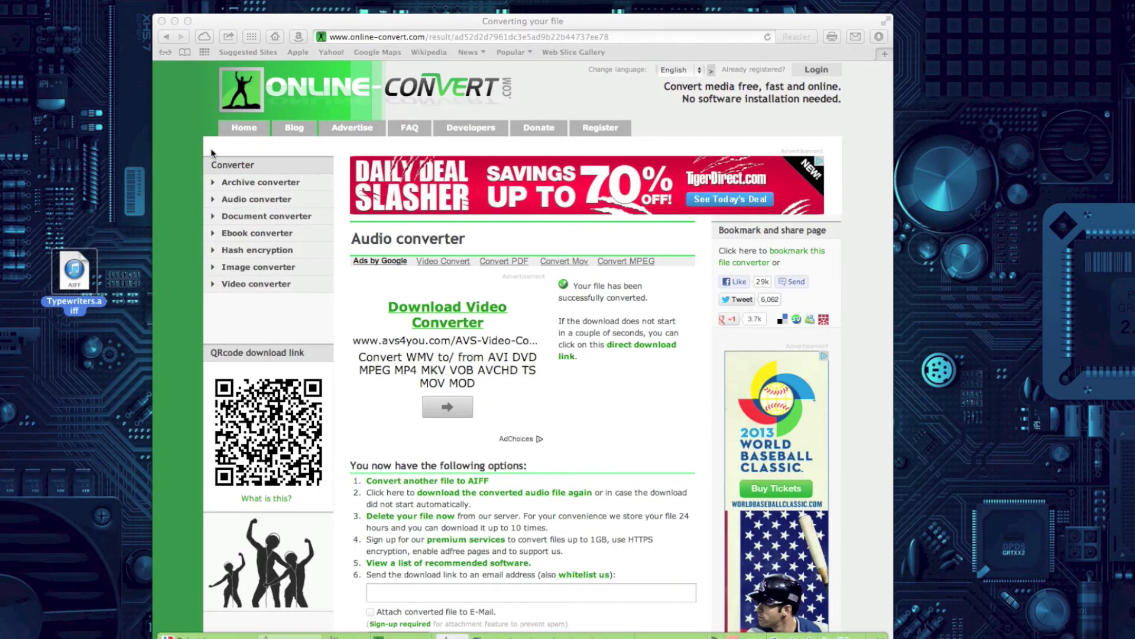
Rename the desktop Typewriters.aiff to Mail Sent.aiff by pasting the copied name
{"action": "left_click", "coordinate": [83, 308]}
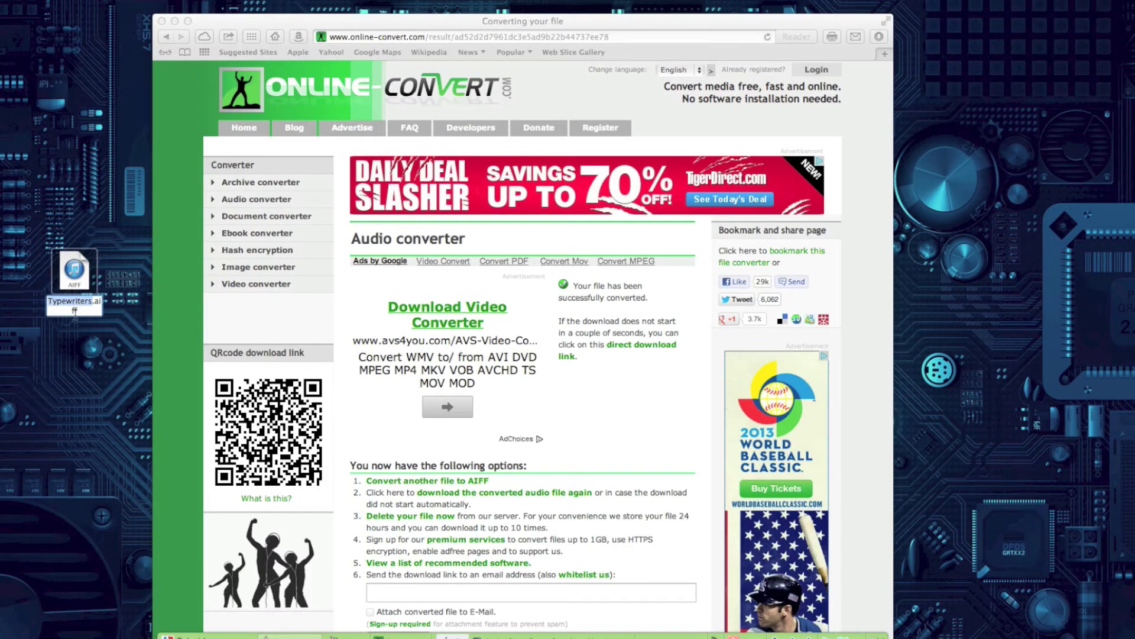
{"action": "right_click", "coordinate": [76, 306]}
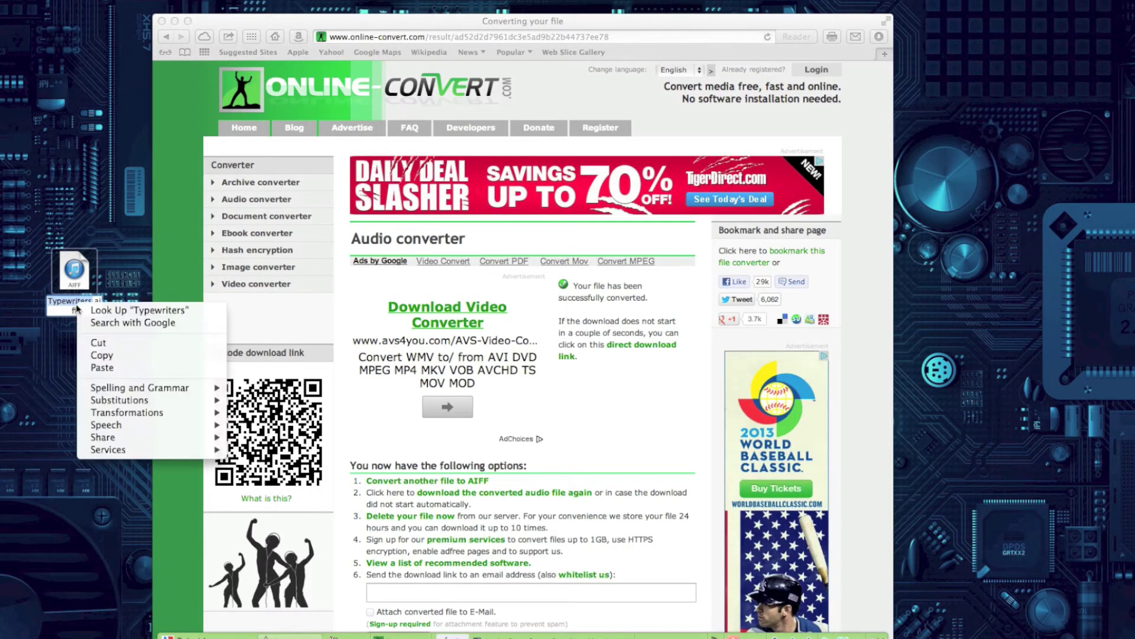
{"action": "left_click", "coordinate": [95, 368]}
{"action": "key", "text": "Return"}
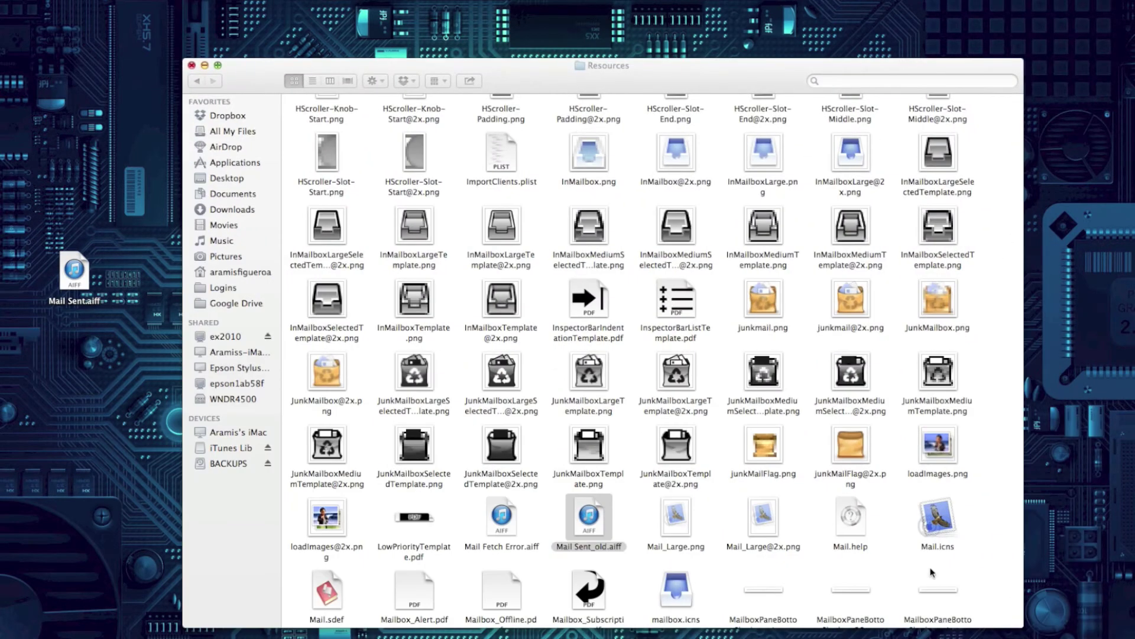
Move Mail Sent.aiff into Mail's Resources folder with admin authentication, beside Mail Sent_old.aiff, and play it
{"action": "left_click_drag", "start_coordinate": [527, 75], "coordinate": [523, 68]}
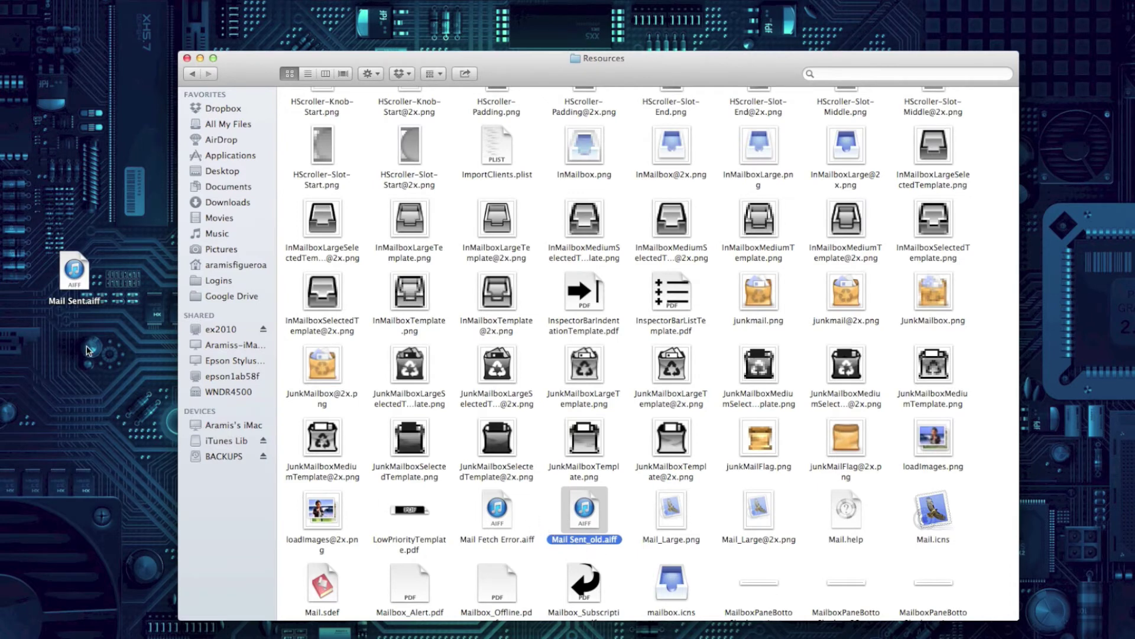
{"action": "left_click", "coordinate": [76, 289]}
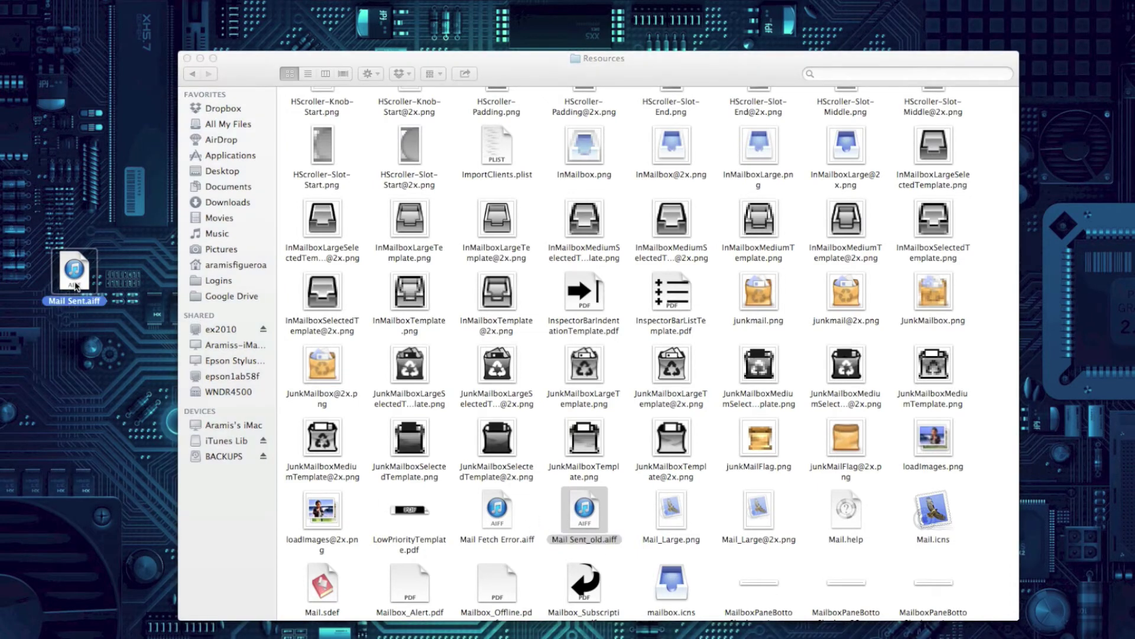
{"action": "left_click_drag", "start_coordinate": [76, 290], "coordinate": [532, 506]}
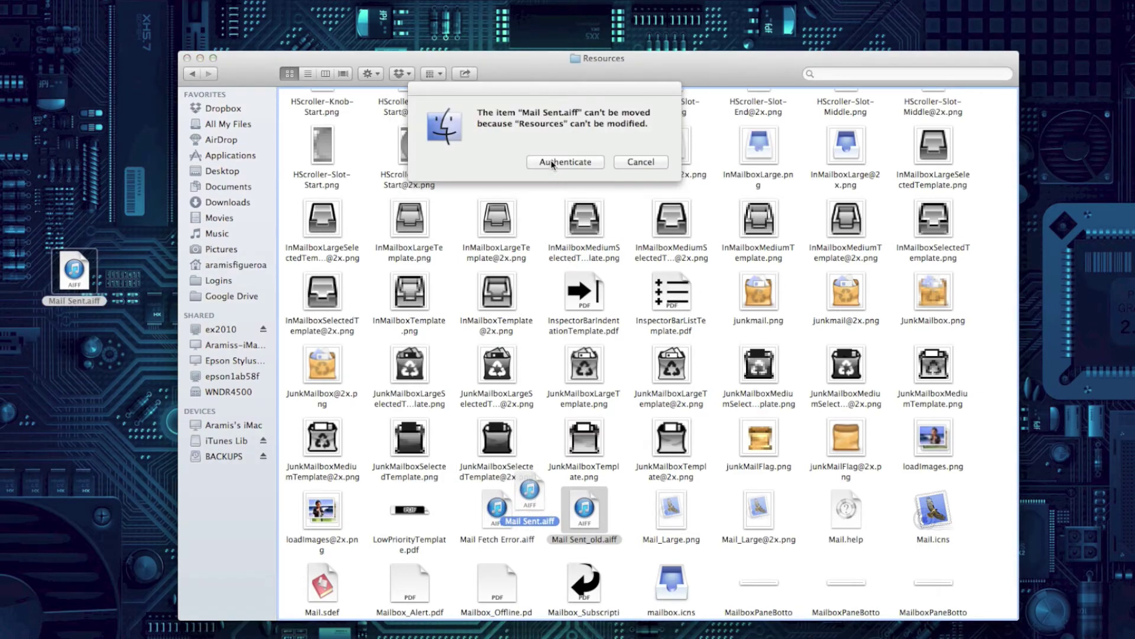
{"action": "left_click", "coordinate": [552, 163]}
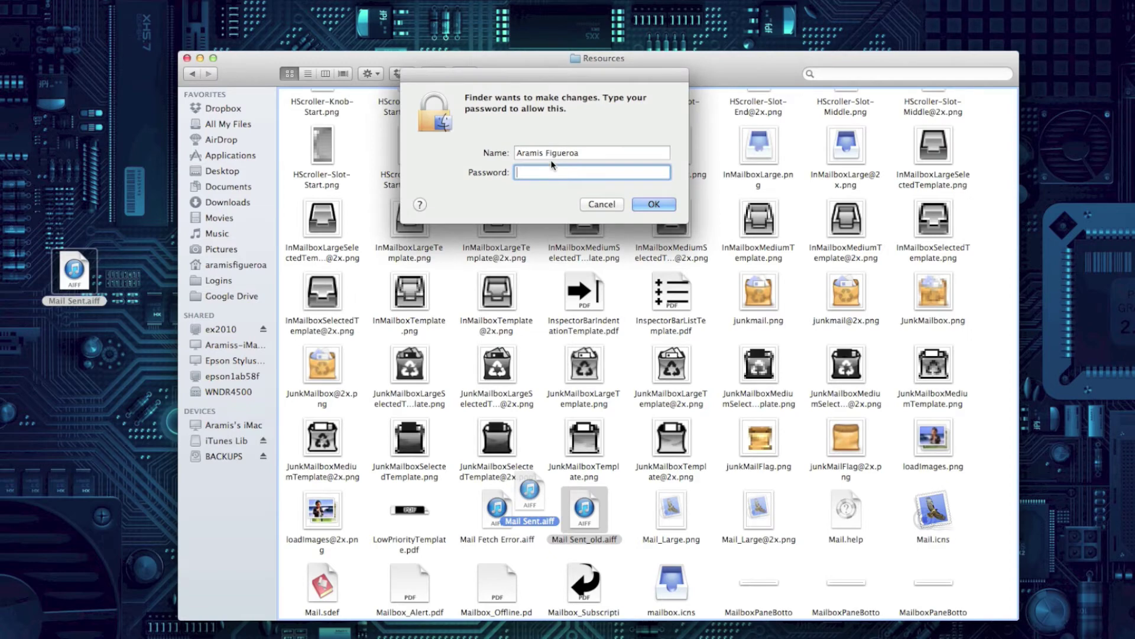
{"action": "key", "text": "Return"}
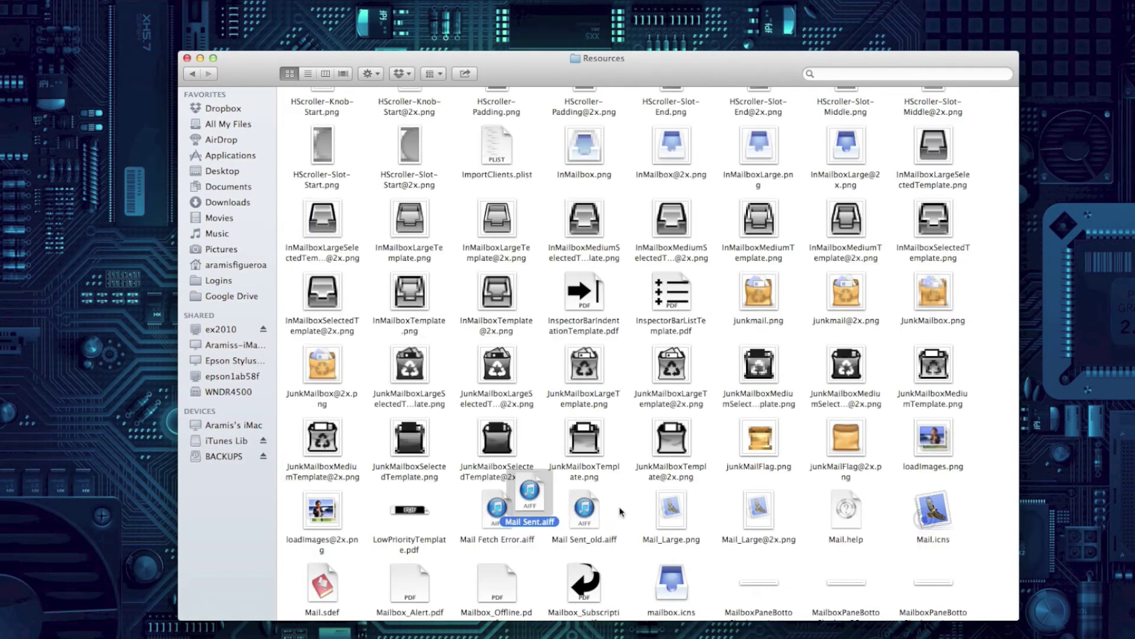
{"action": "left_click_drag", "start_coordinate": [527, 498], "coordinate": [626, 501]}
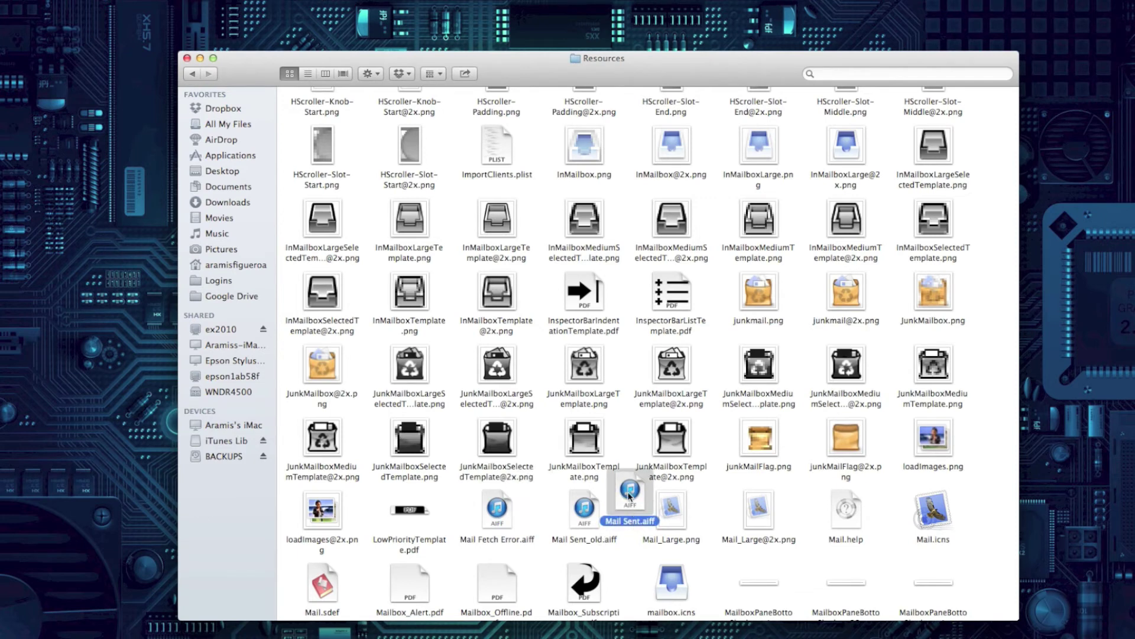
{"action": "double_click", "coordinate": [630, 496]}
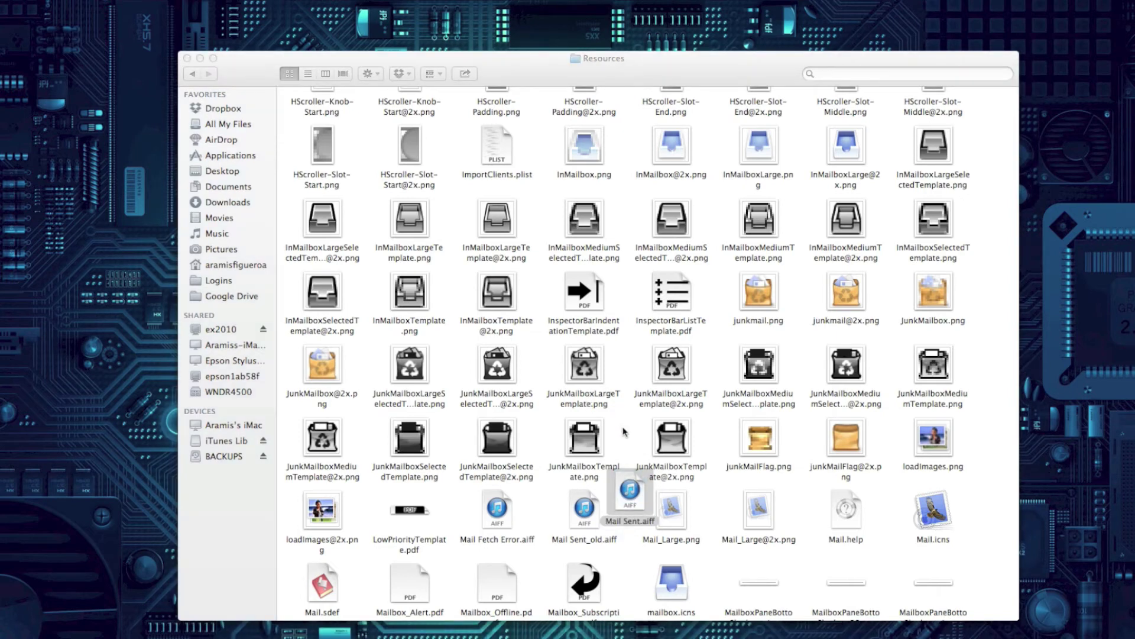
Send a new email with subject 'test email' to your own address
{"action": "left_click", "coordinate": [186, 58]}
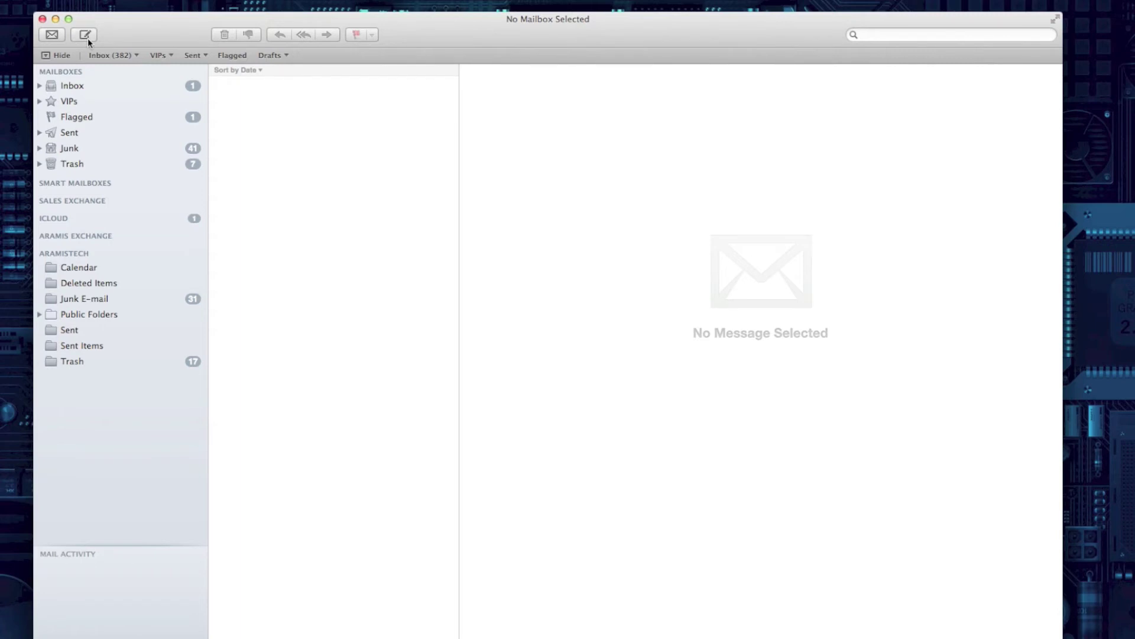
{"action": "left_click", "coordinate": [87, 38]}
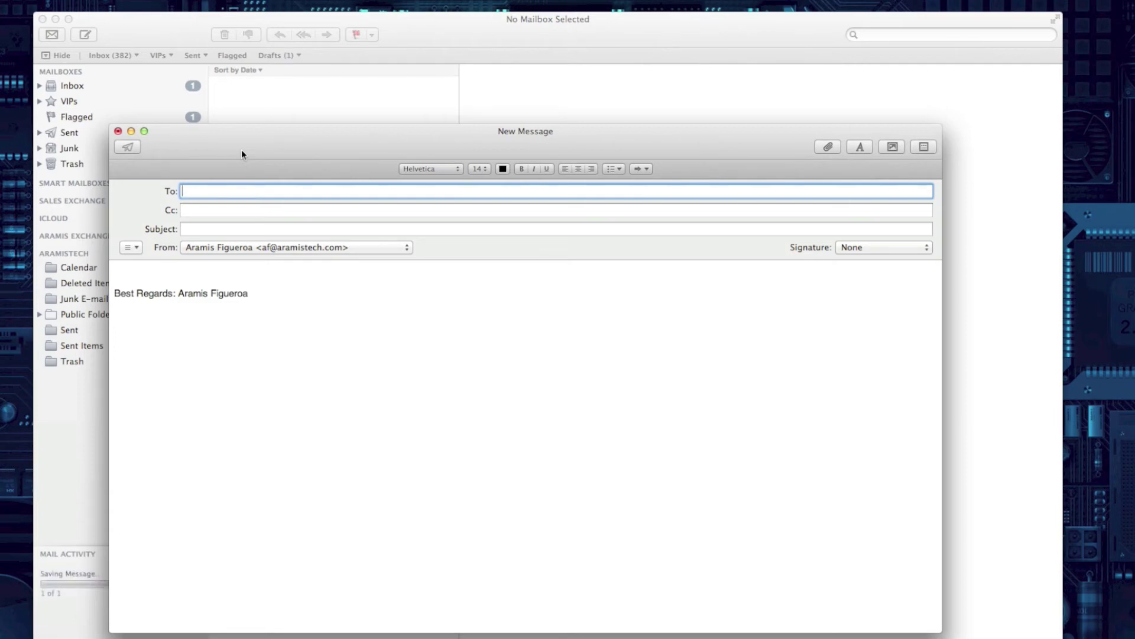
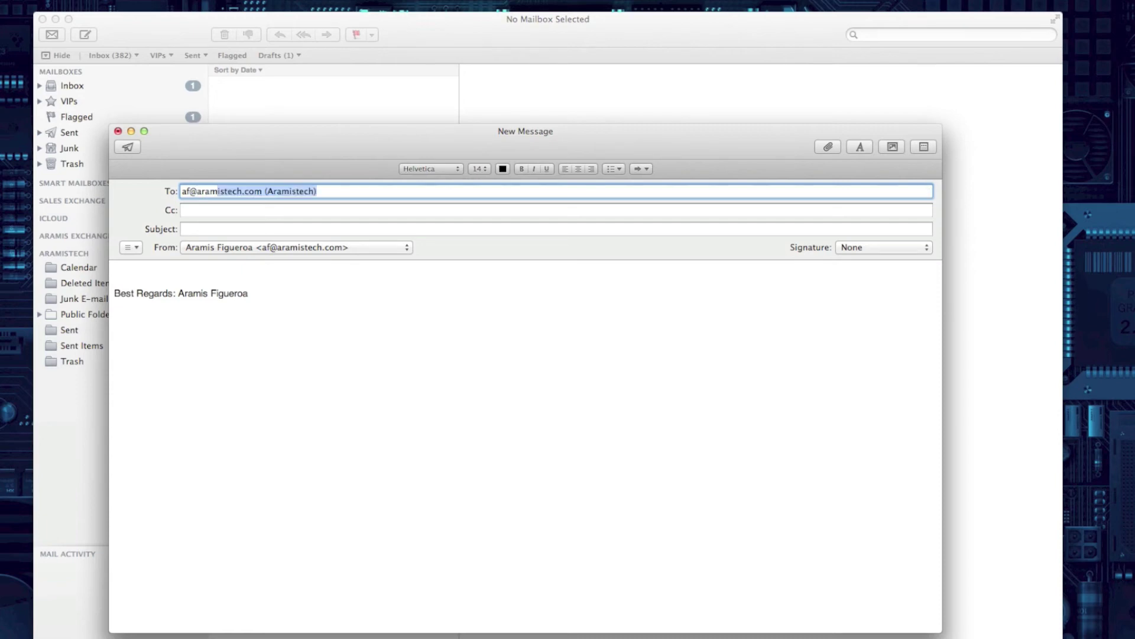
{"action": "left_click", "coordinate": [221, 227]}
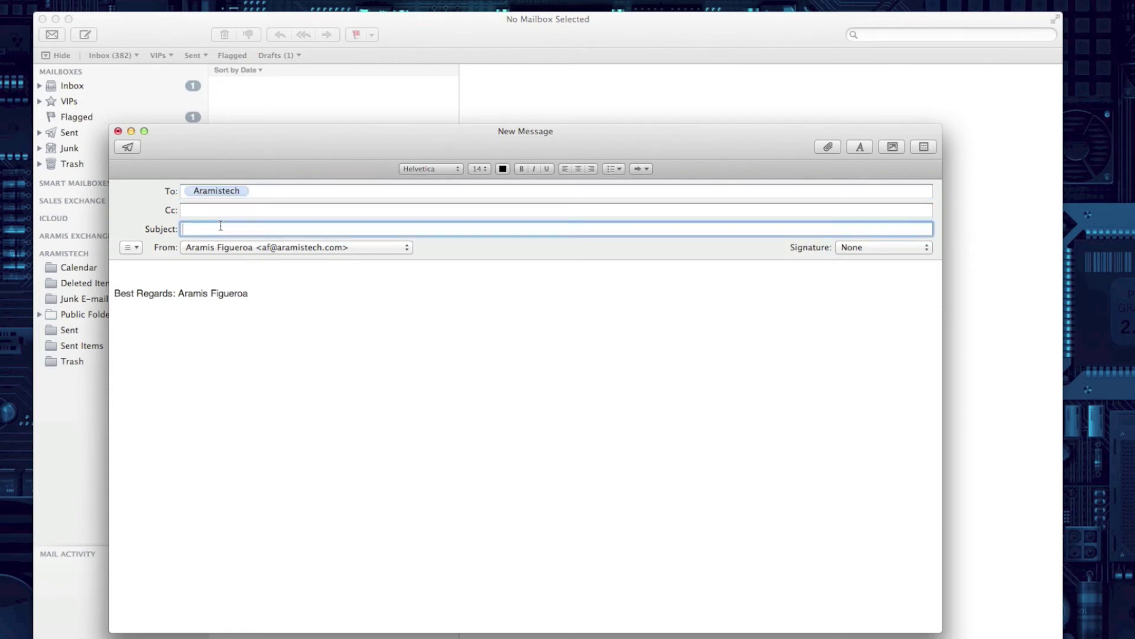
{"action": "type", "text": "test email"}
{"action": "left_click", "coordinate": [138, 330]}
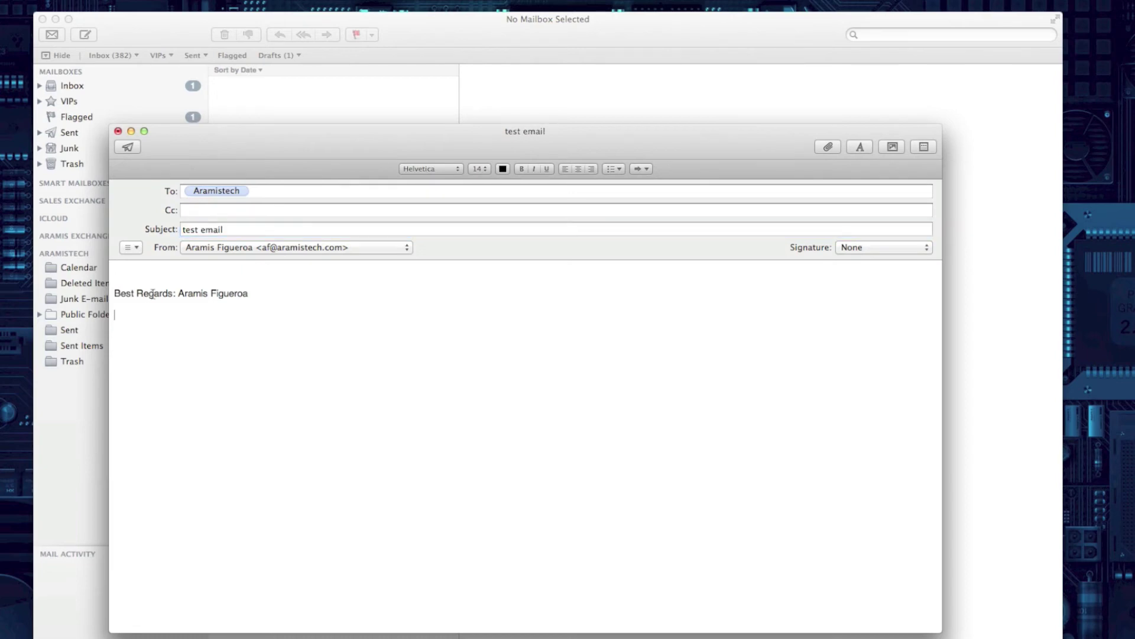
{"action": "left_click", "coordinate": [127, 147]}
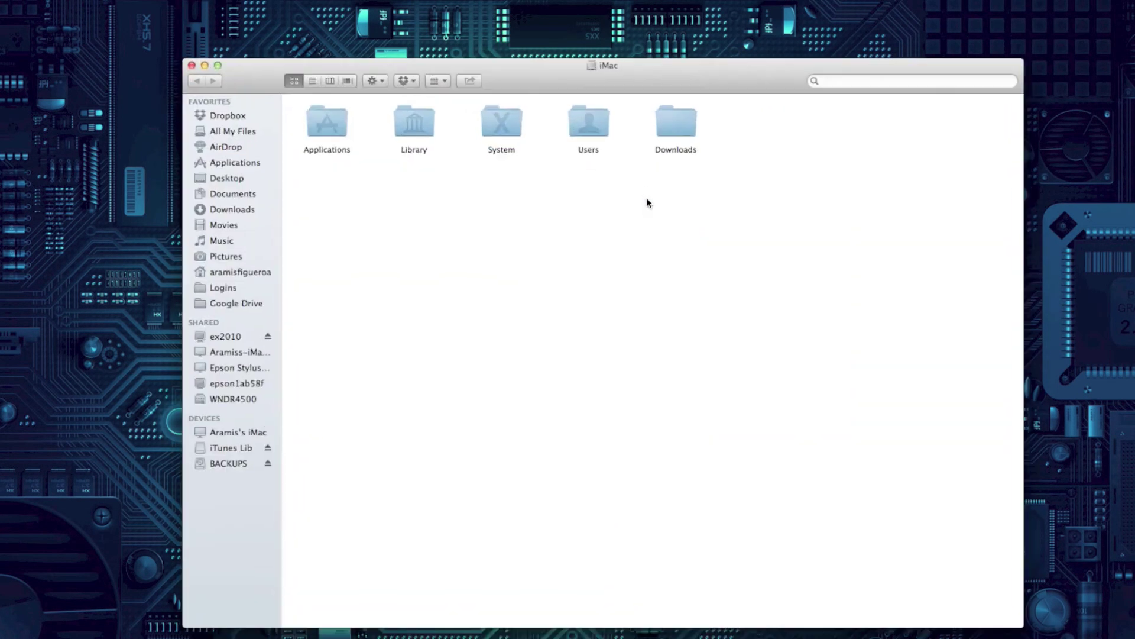
Reopen Mail's package Contents/Resources folder and scroll to Mail Sent.aiff
{"action": "double_click", "coordinate": [343, 127]}
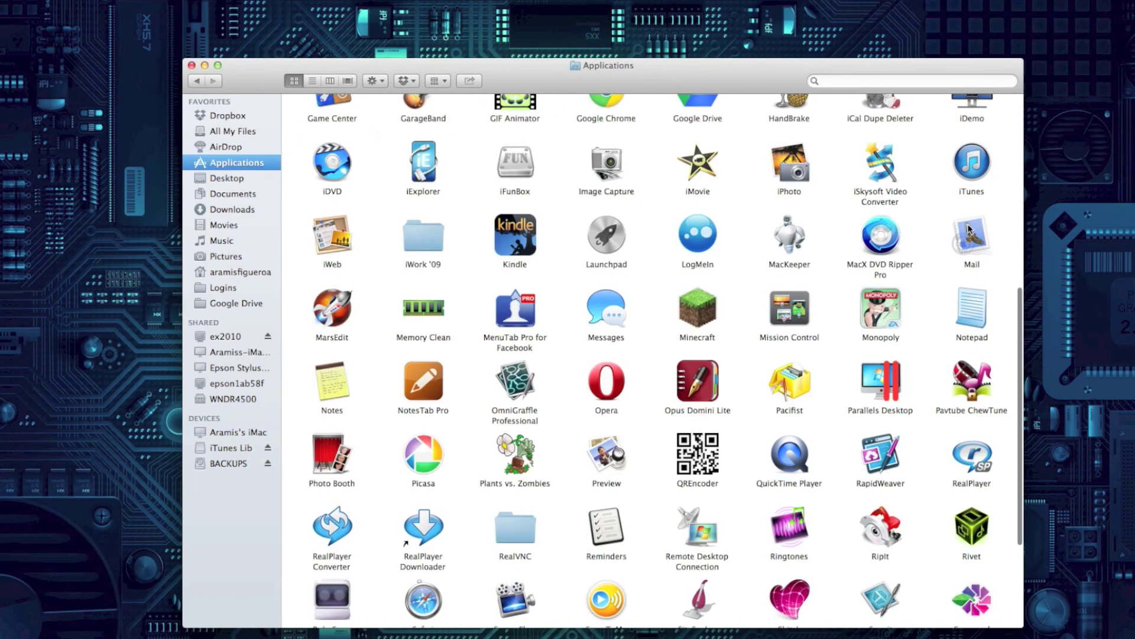
{"action": "right_click", "coordinate": [969, 229]}
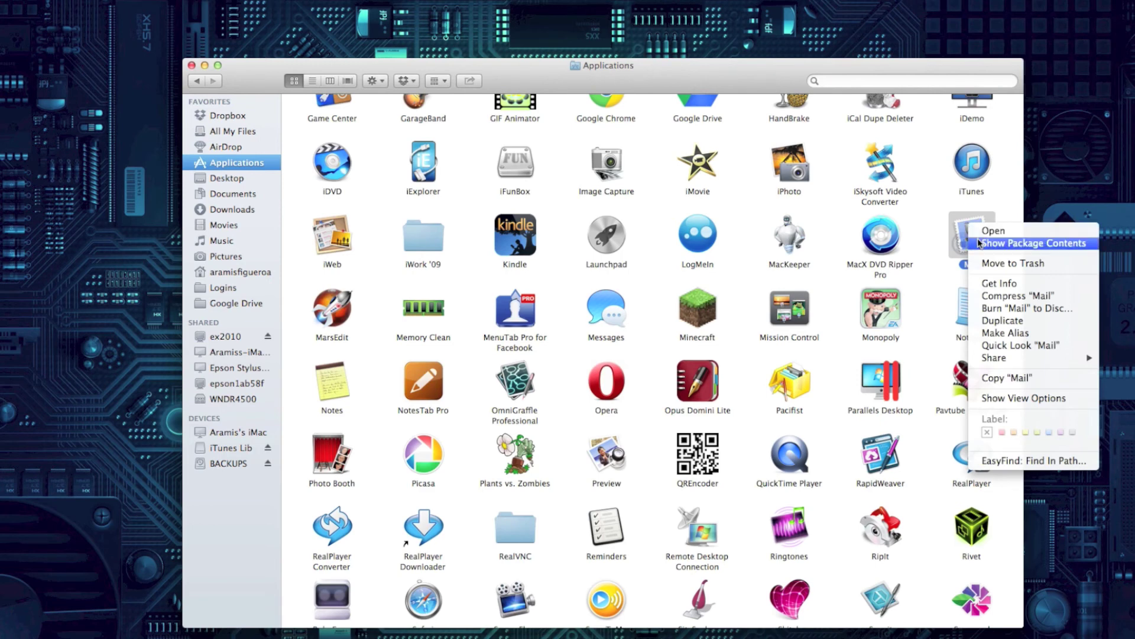
{"action": "left_click", "coordinate": [979, 242]}
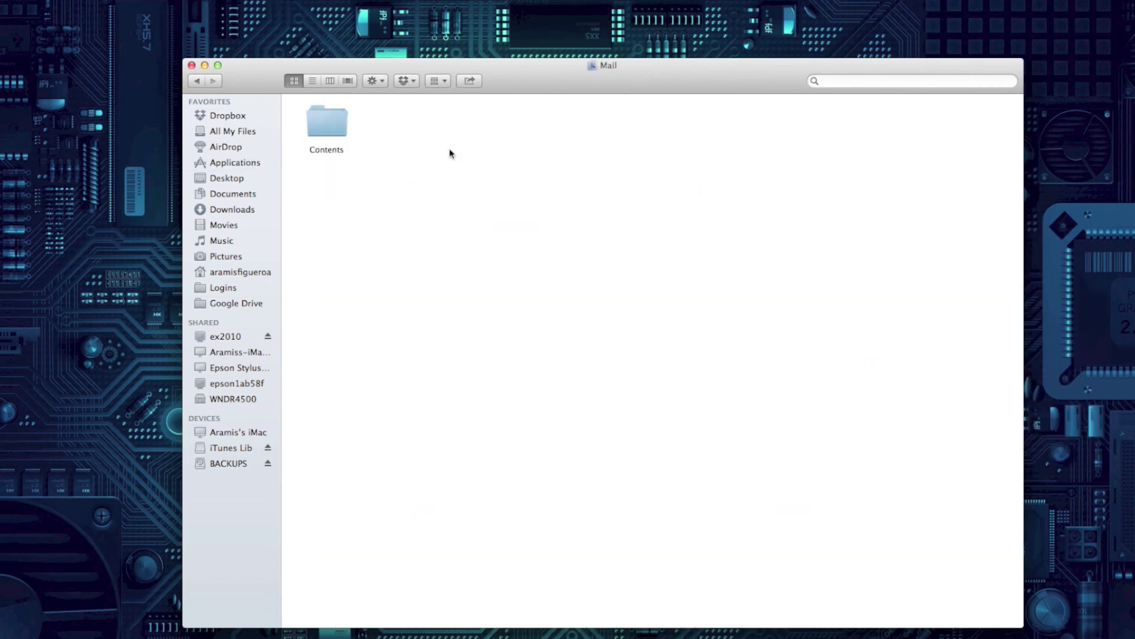
{"action": "double_click", "coordinate": [345, 136]}
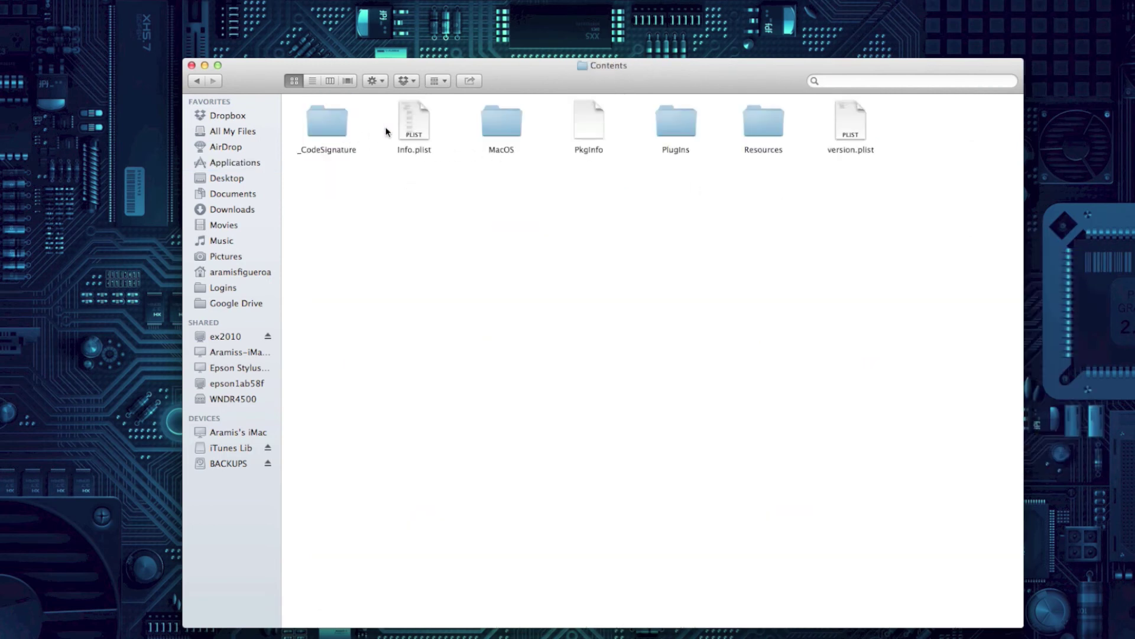
{"action": "double_click", "coordinate": [767, 121]}
{"action": "scroll", "coordinate": [651, 255], "scroll_direction": "down", "scroll_amount": 15}
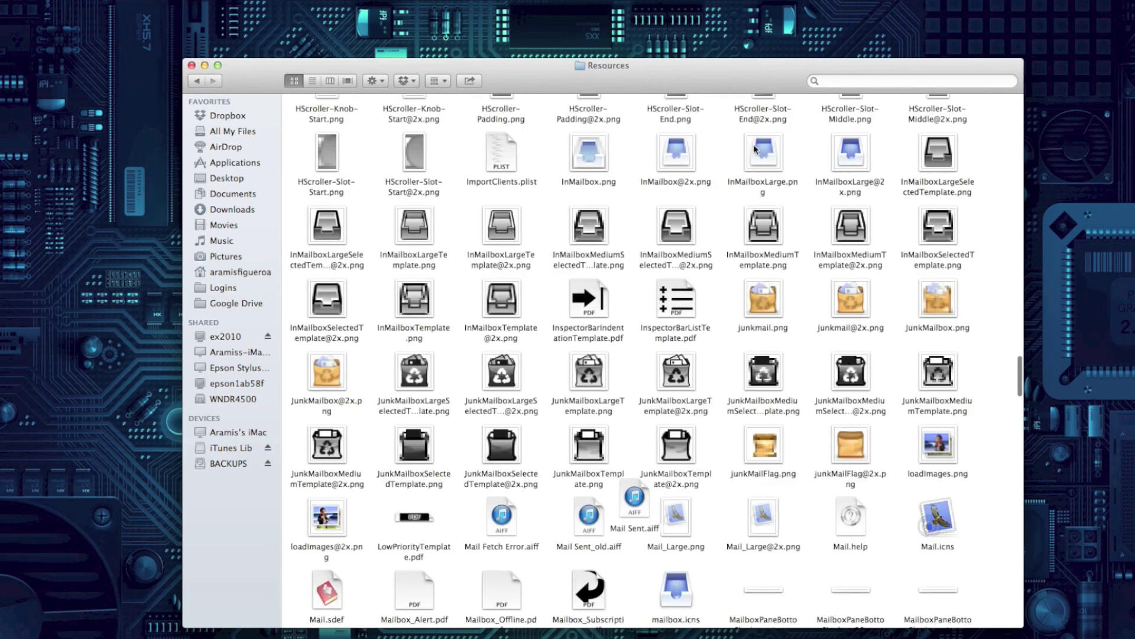